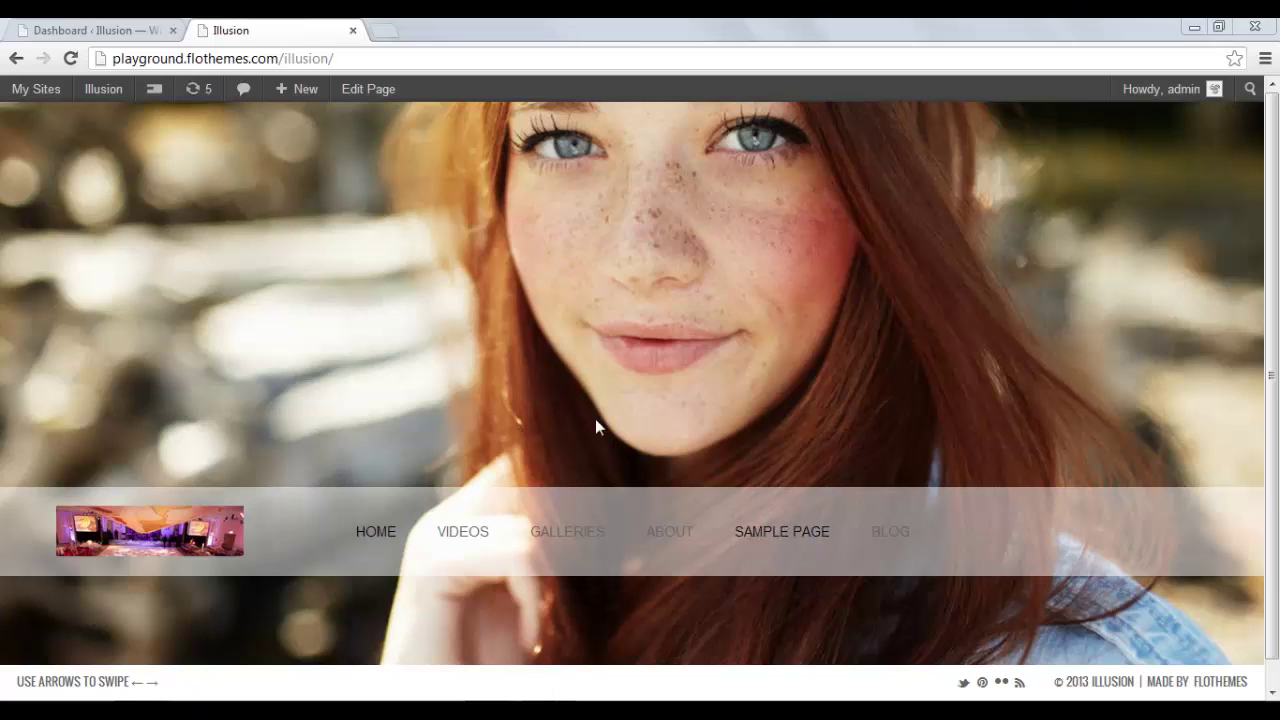
# Open the site's page list in the WordPress dashboard and start a new page.
pyautogui.click(97, 37)
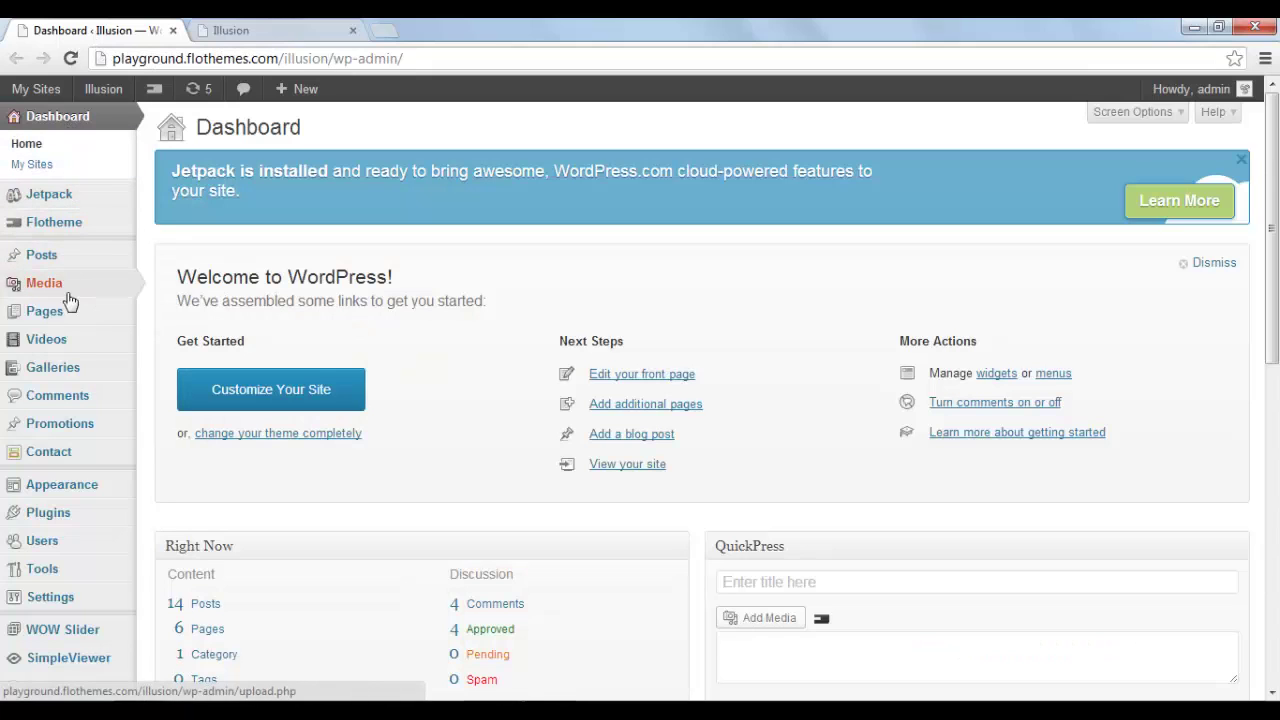
pyautogui.moveTo(62, 316)
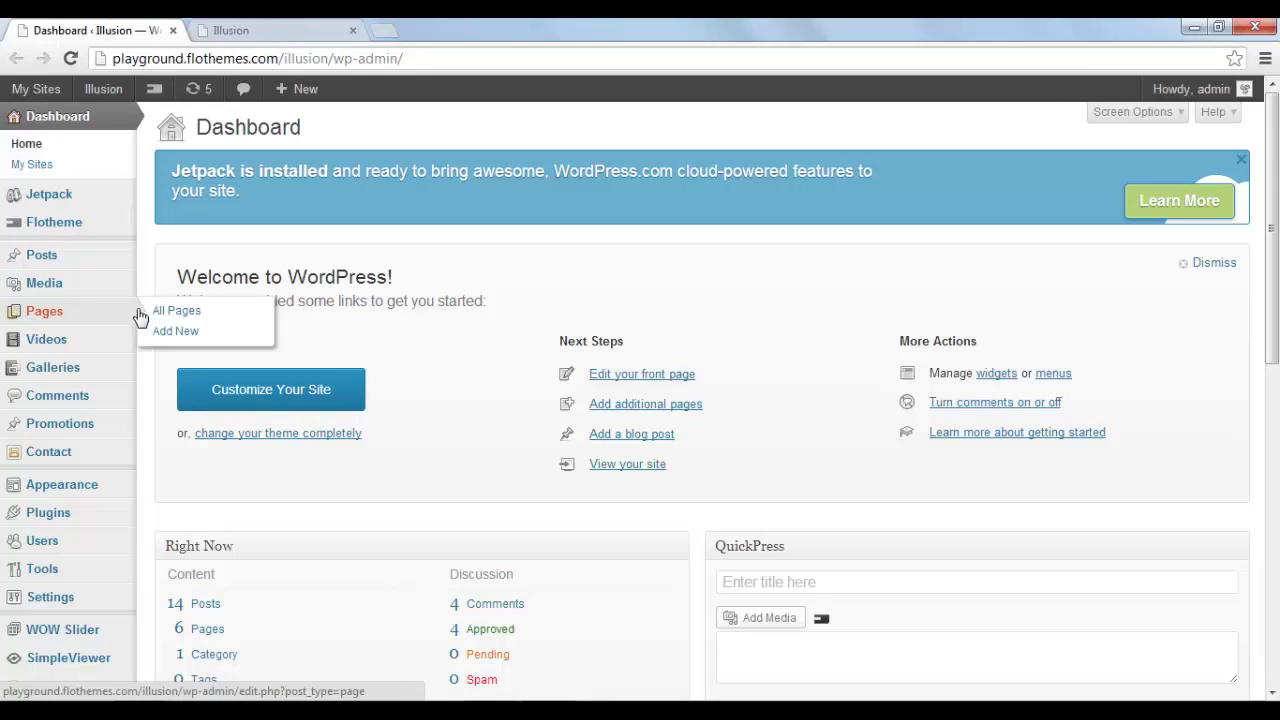
pyautogui.click(60, 314)
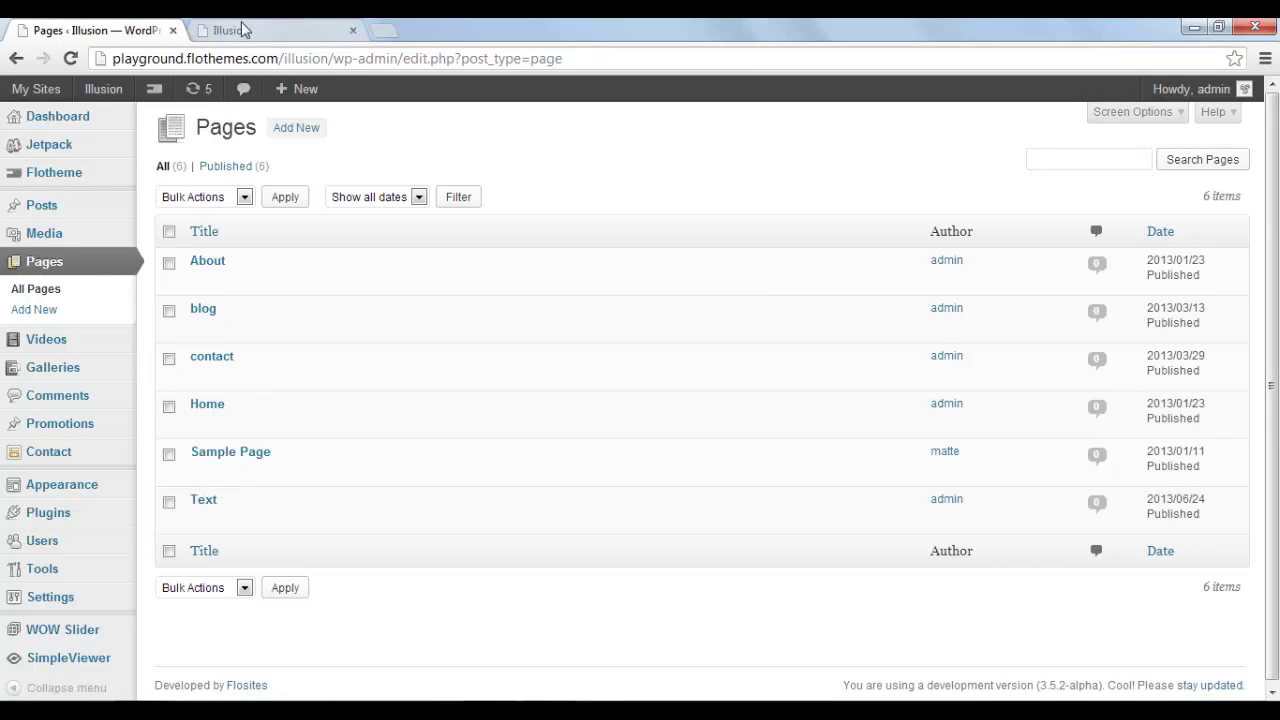
pyautogui.click(288, 133)
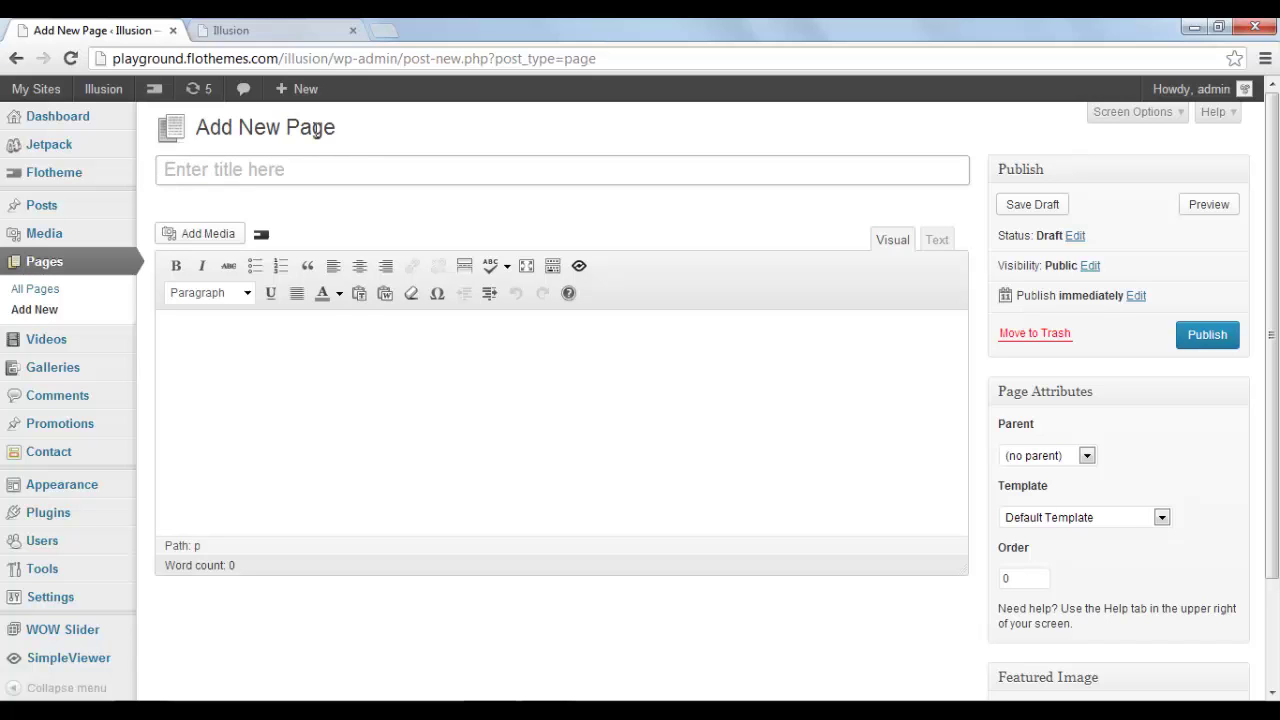
# Check the live site's navigation, and title the new page "Sub Page".
pyautogui.click(272, 30)
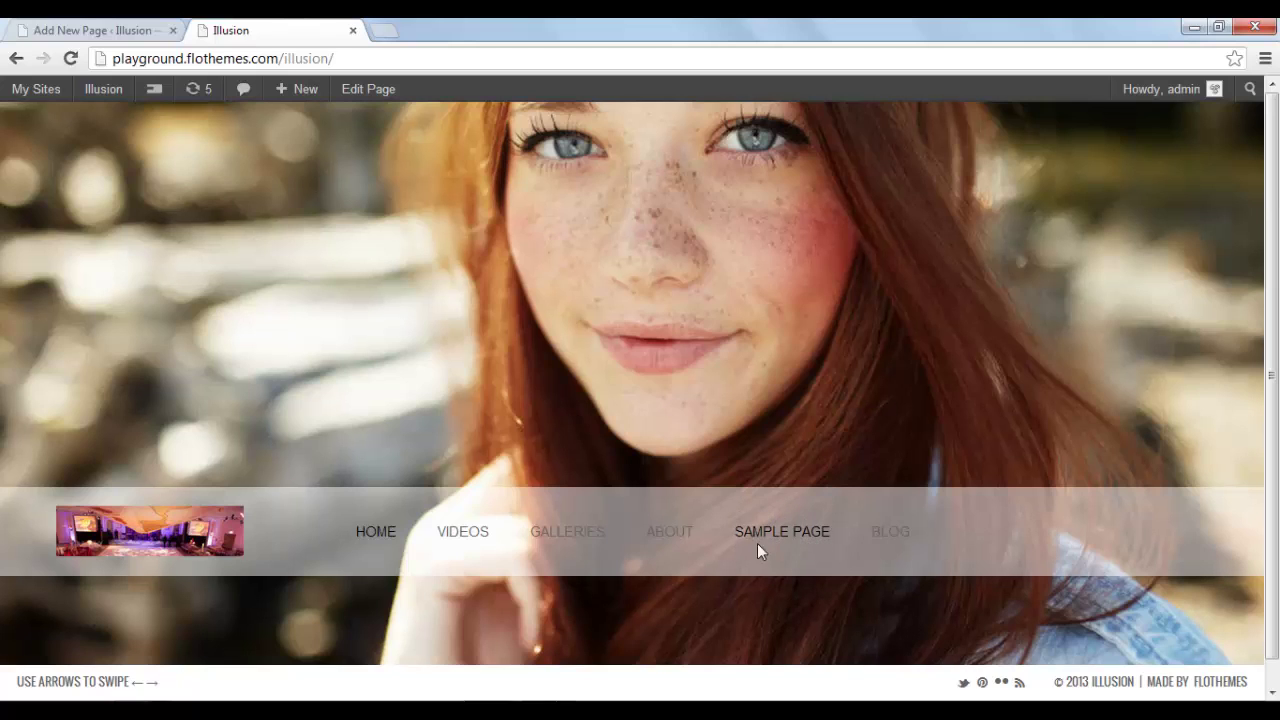
pyautogui.click(90, 30)
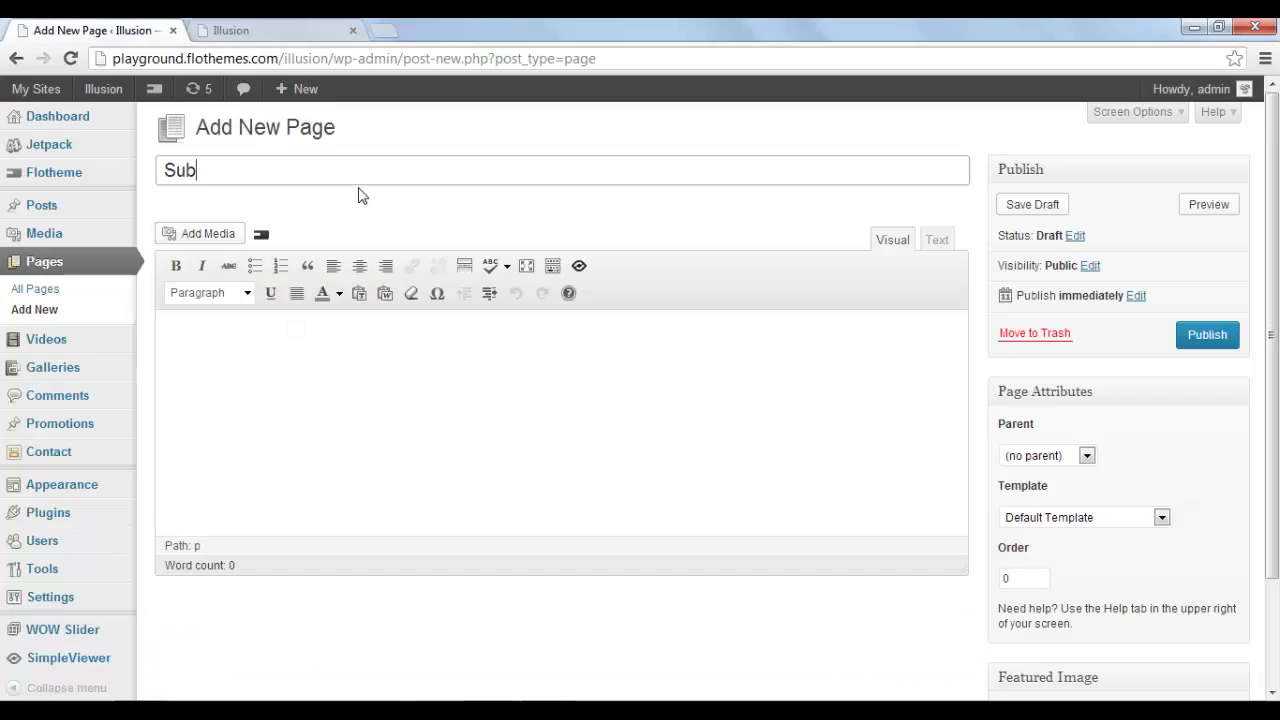
pyautogui.write('Sub Page')
# Copy the placeholder paragraph from loremipsum.net and return to the page editor.
pyautogui.click(429, 360)
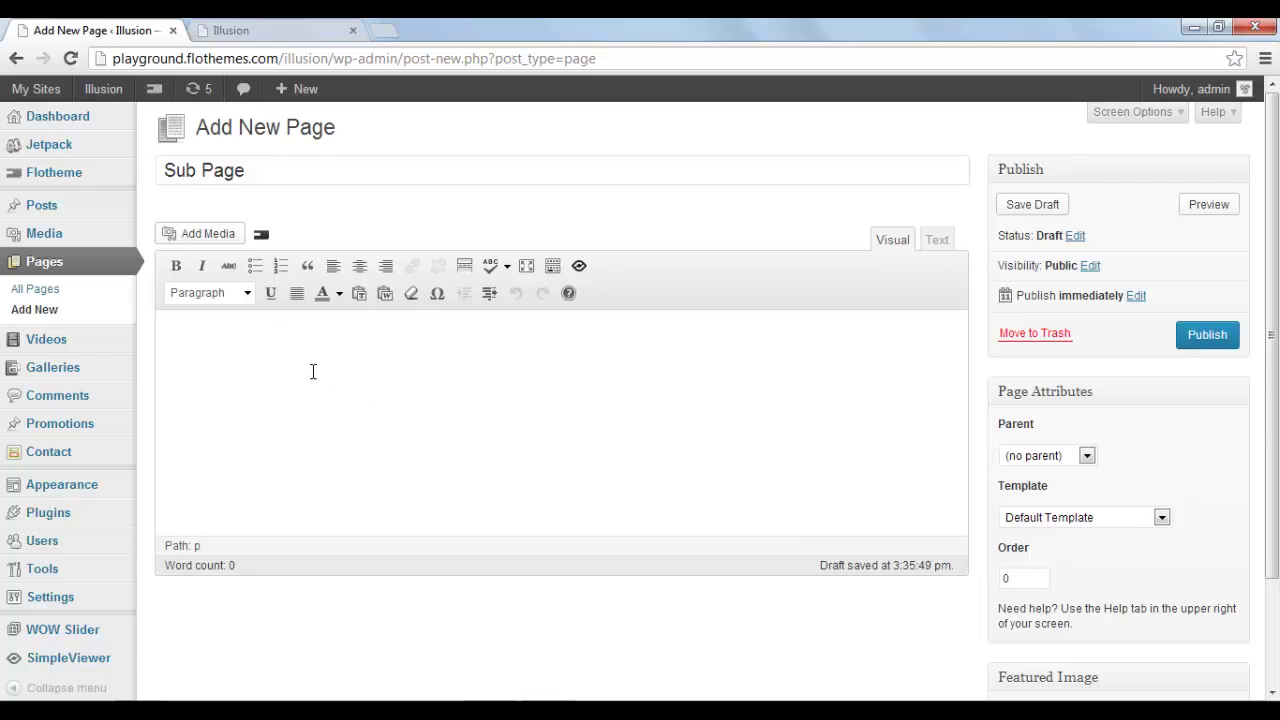
pyautogui.hotkey('ctrl', 't')
pyautogui.write('l')
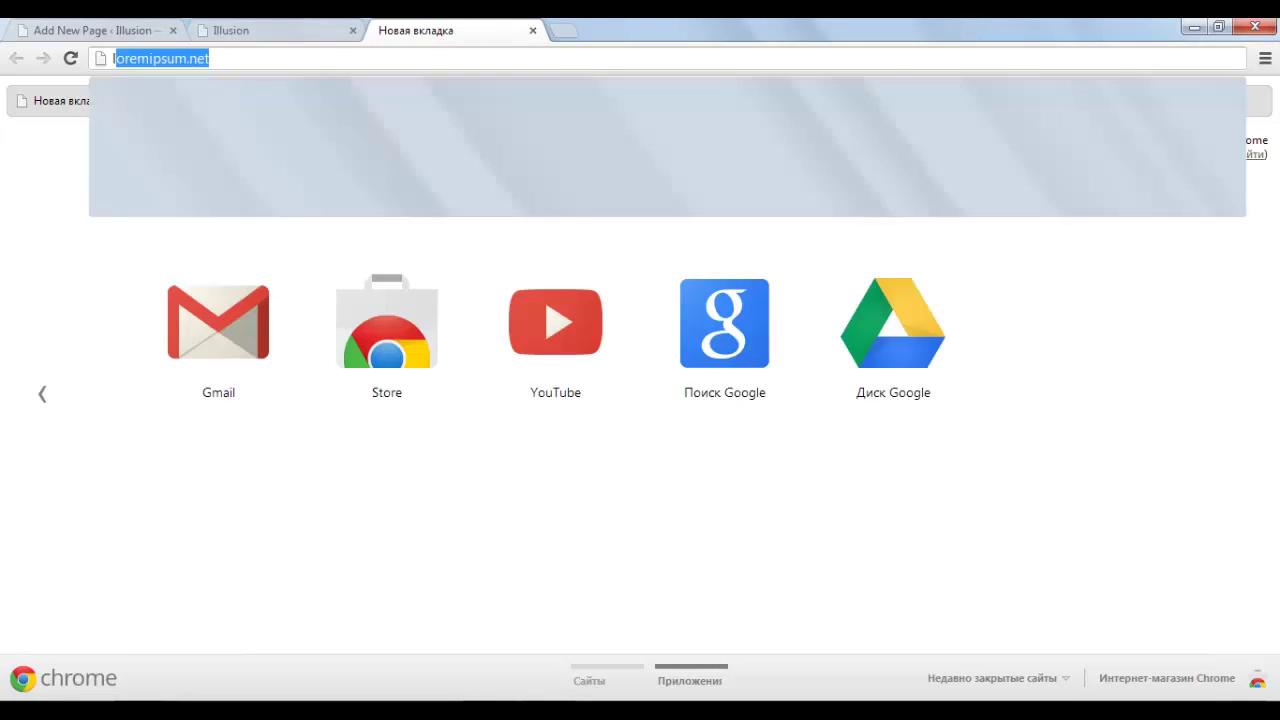
pyautogui.write('ore')
pyautogui.press('Return')
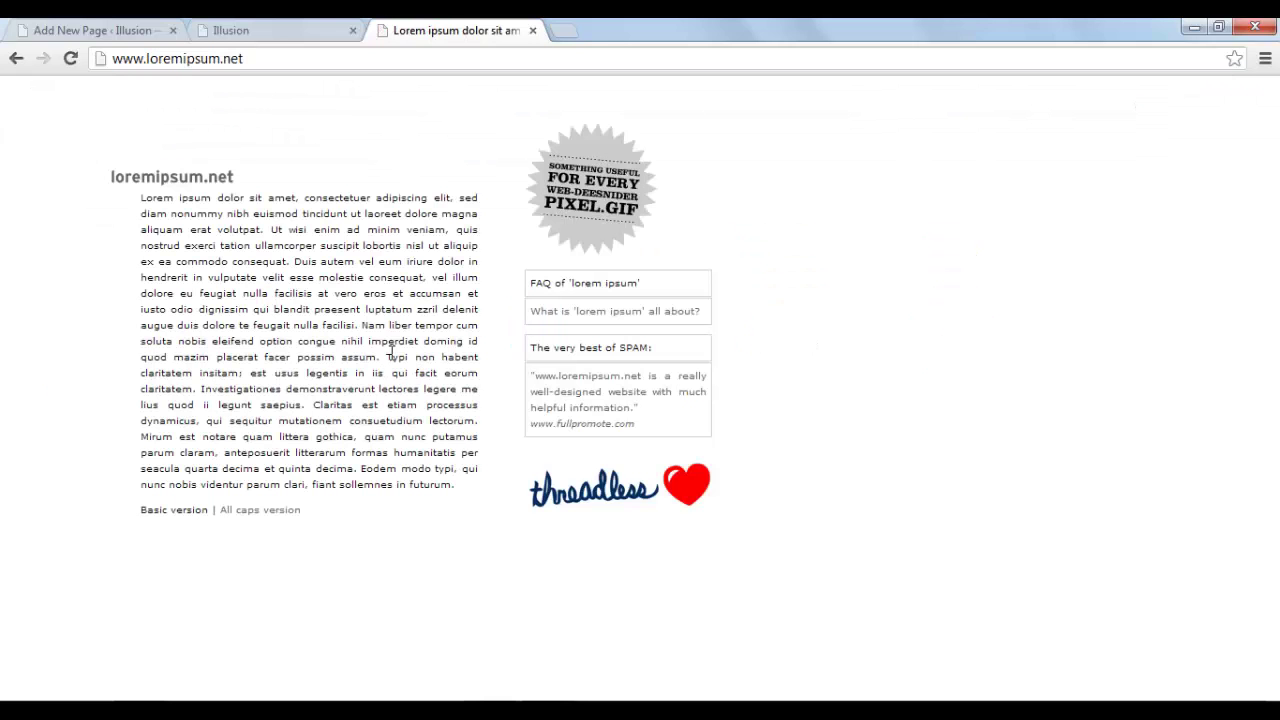
pyautogui.tripleClick(390, 355)
pyautogui.hotkey('ctrl', 'c')
pyautogui.hotkey('ctrl', 'w')
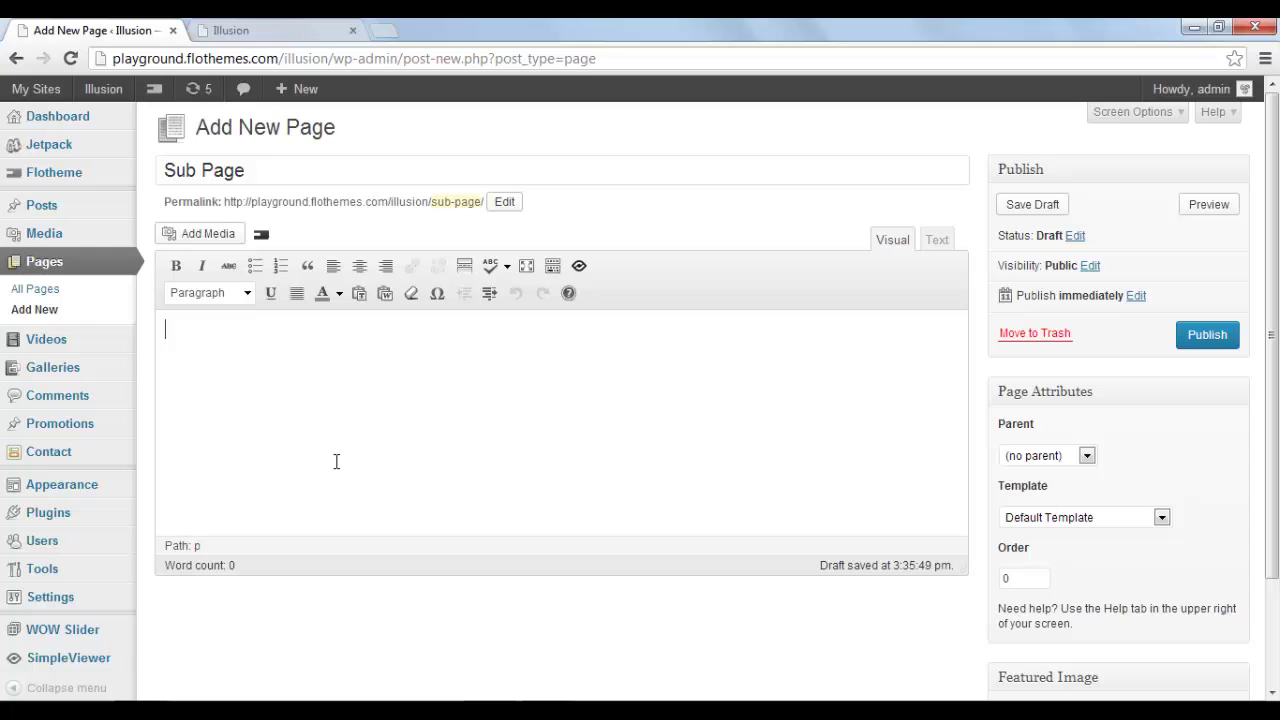
# Paste the Lorem ipsum paragraph into the page body and add blank lines above it.
pyautogui.hotkey('ctrl', 'v')
pyautogui.scroll(5, 610, 437)
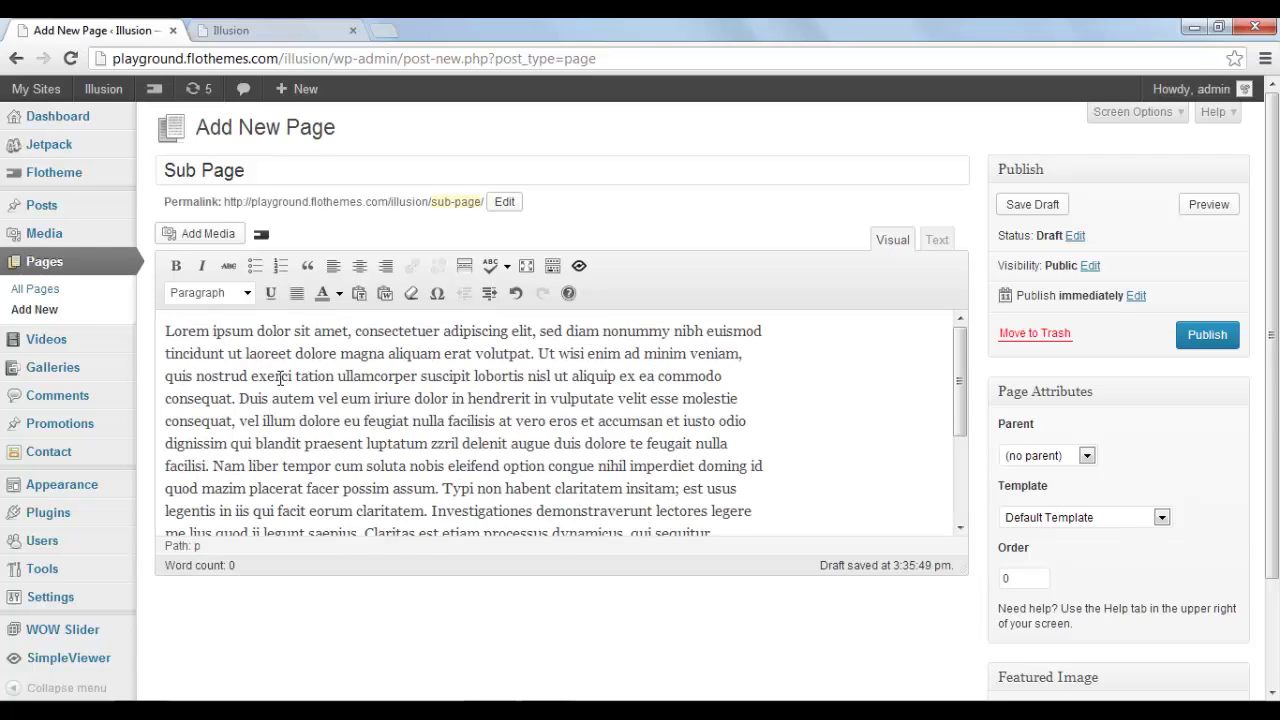
pyautogui.click(169, 330)
pyautogui.press('Return')
pyautogui.press('Return')
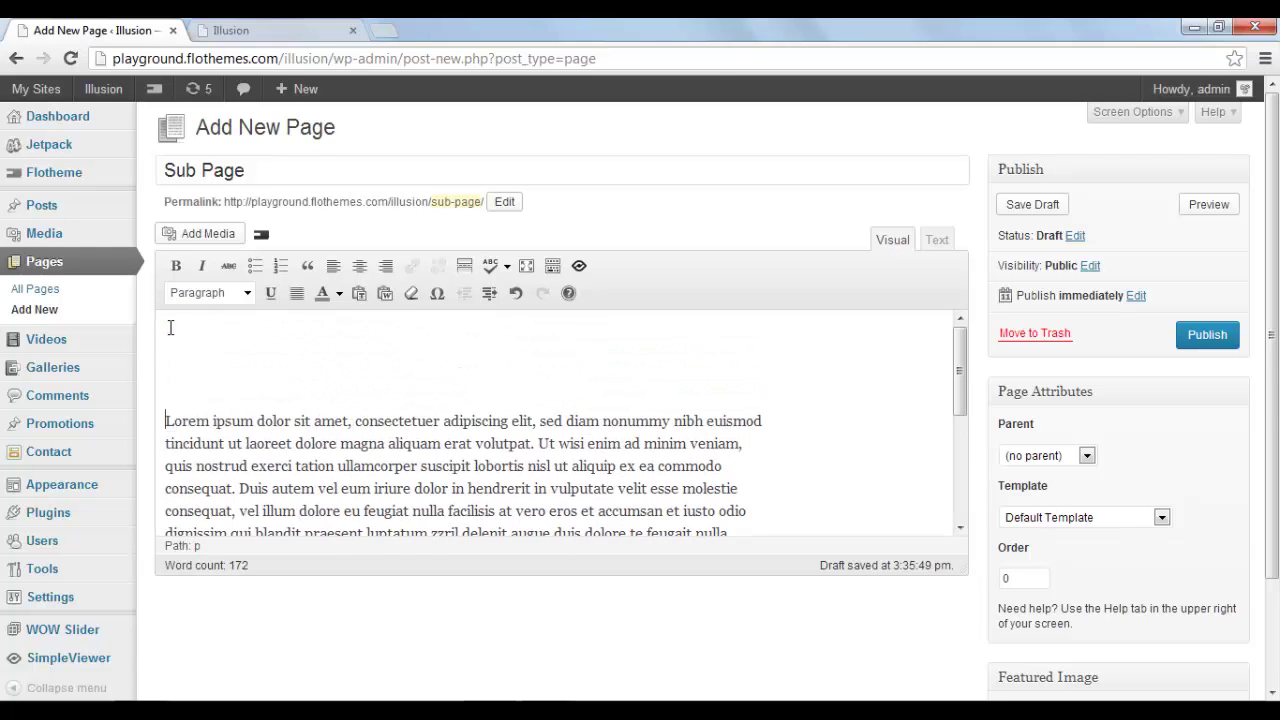
# Upload the black-and-white bride photo from the desktop folder info (1)/900x600 and insert it above the paragraph.
pyautogui.click(187, 234)
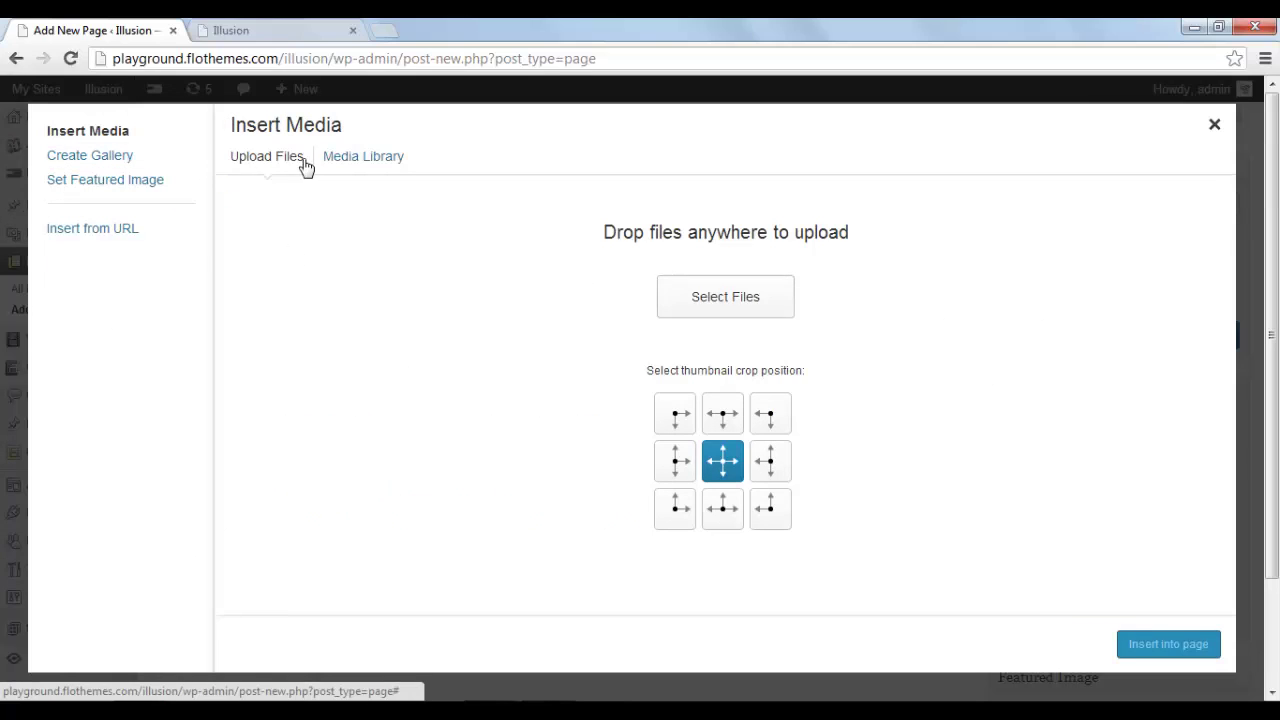
pyautogui.click(738, 302)
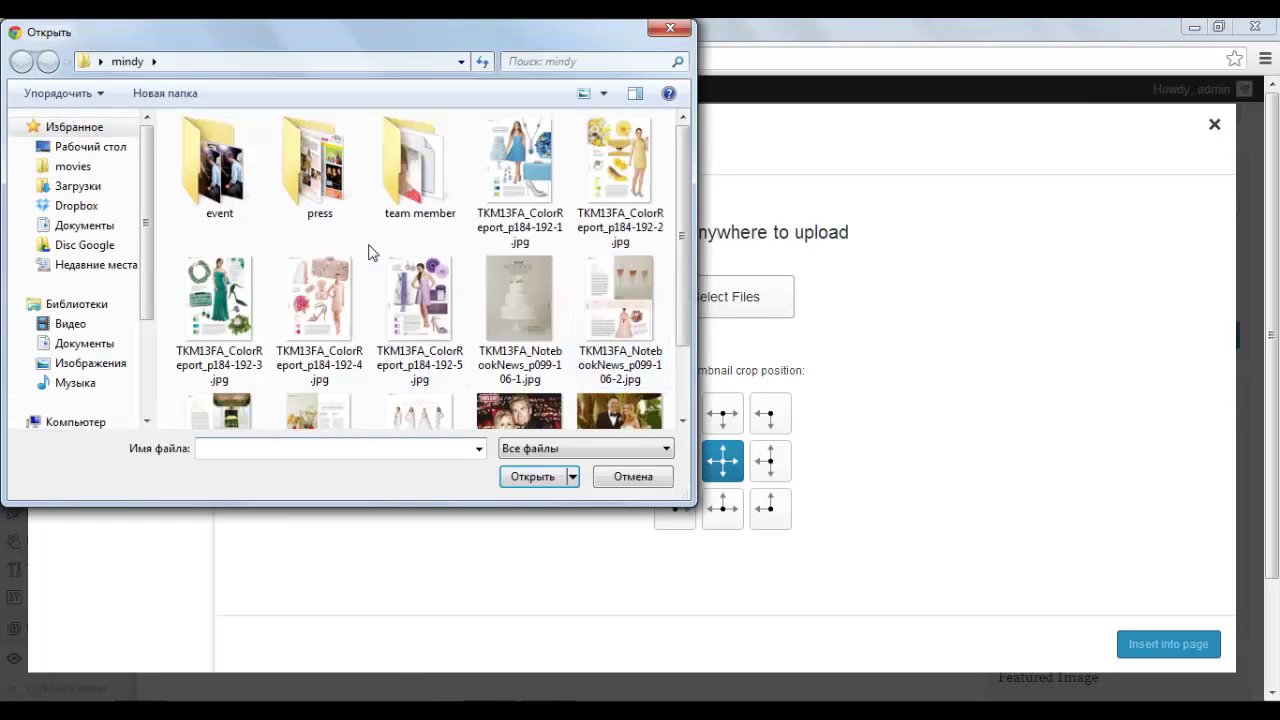
pyautogui.click(92, 146)
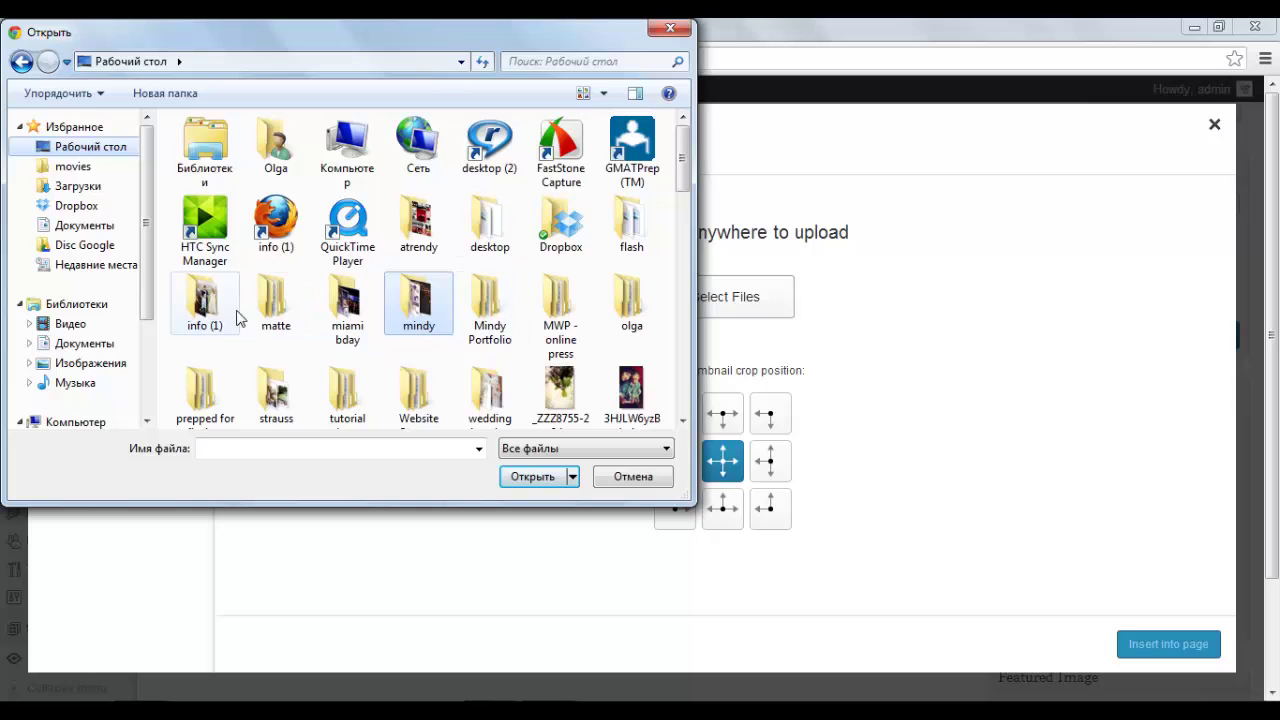
pyautogui.doubleClick(208, 310)
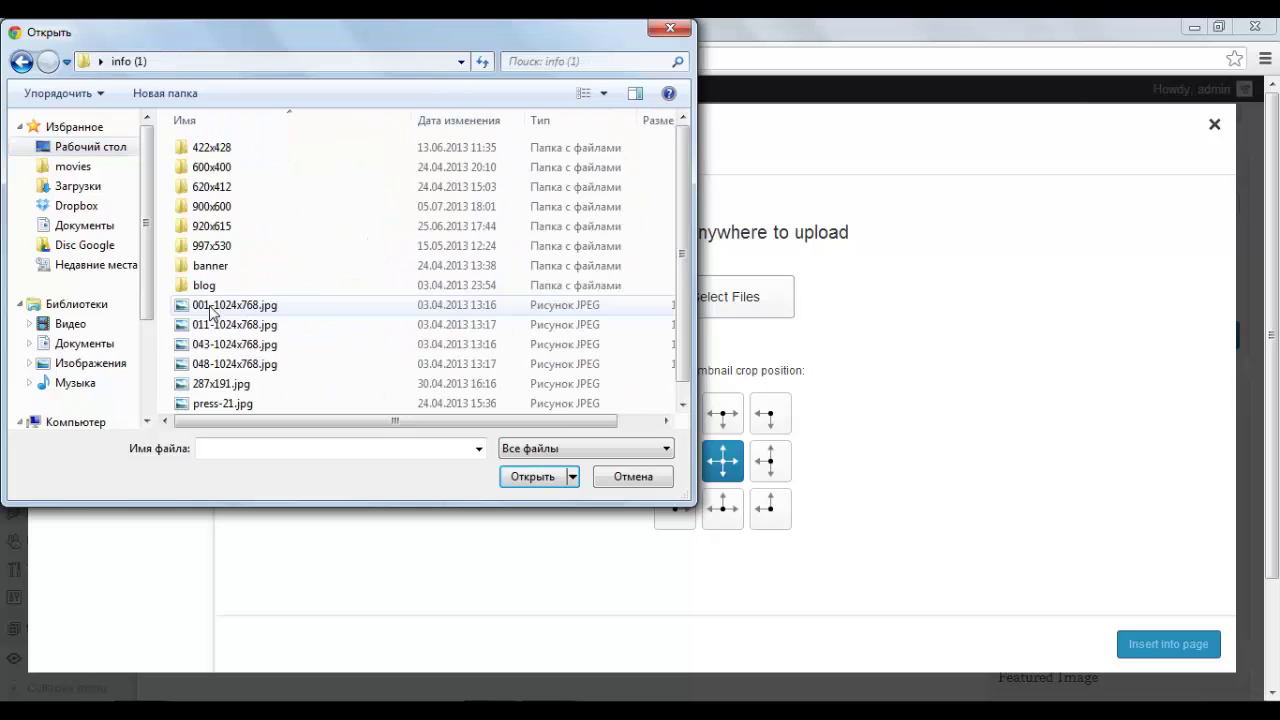
pyautogui.doubleClick(310, 208)
pyautogui.click(345, 160)
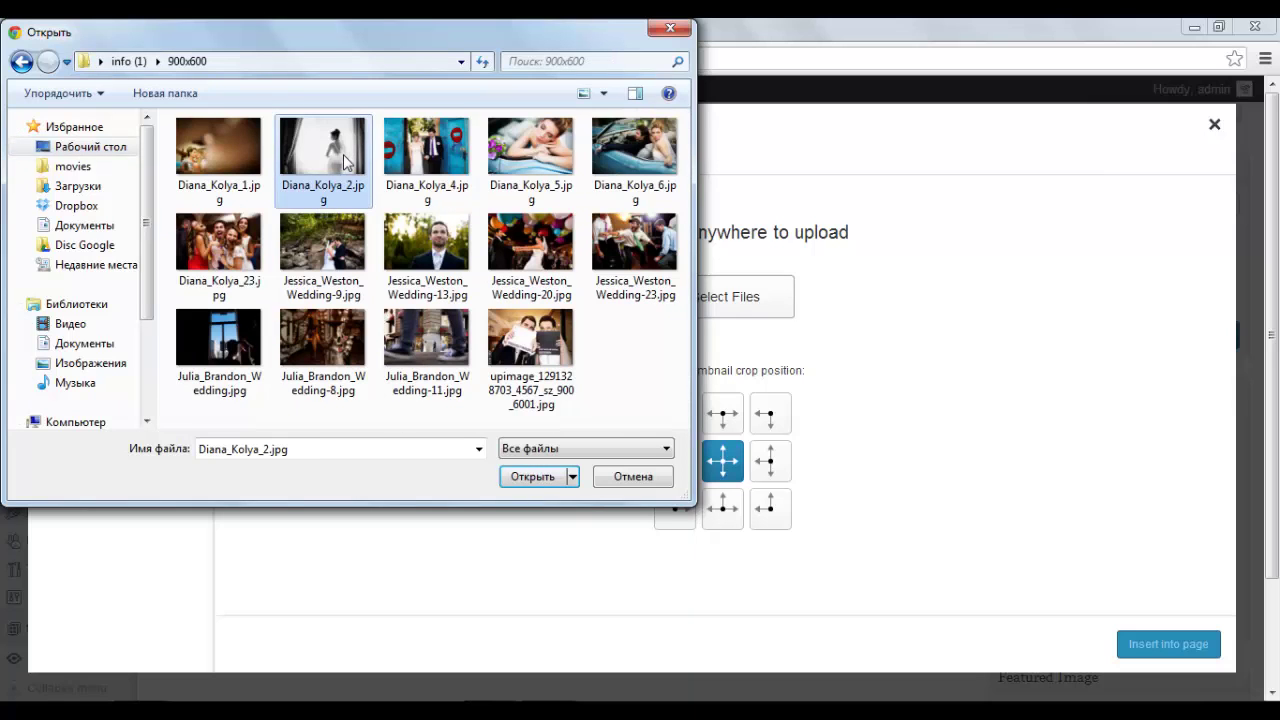
pyautogui.click(531, 472)
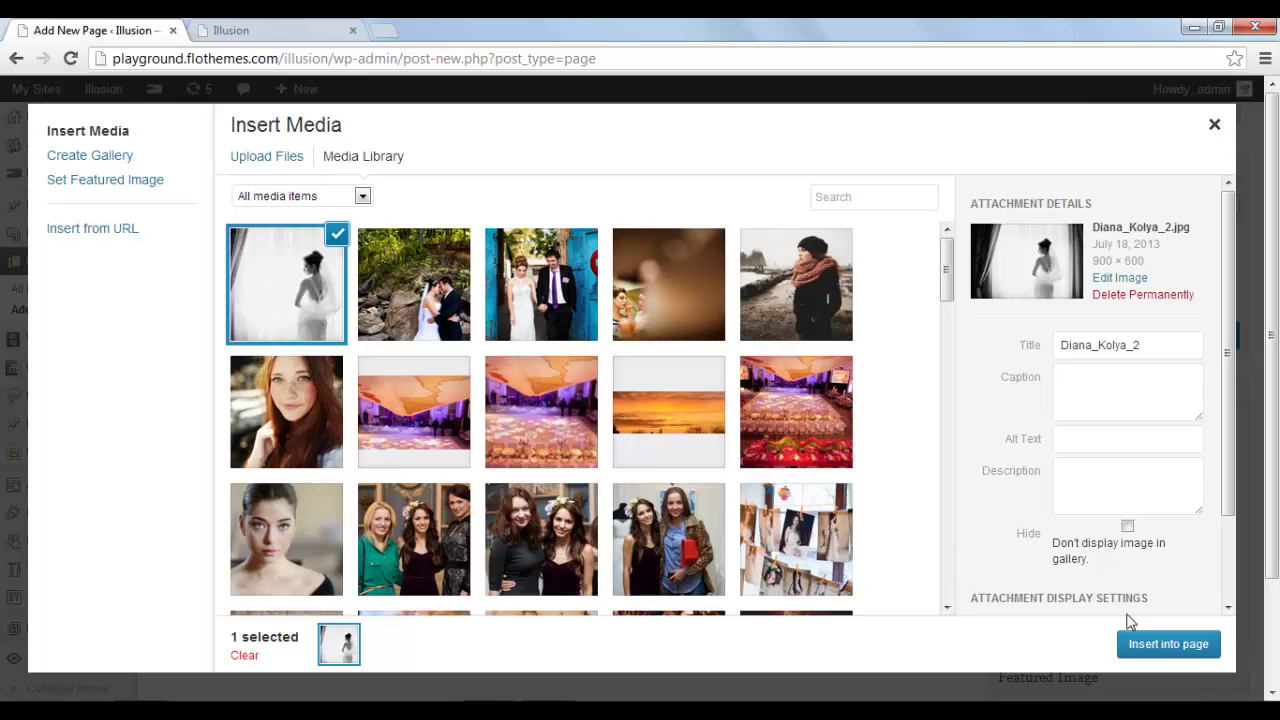
pyautogui.click(1138, 645)
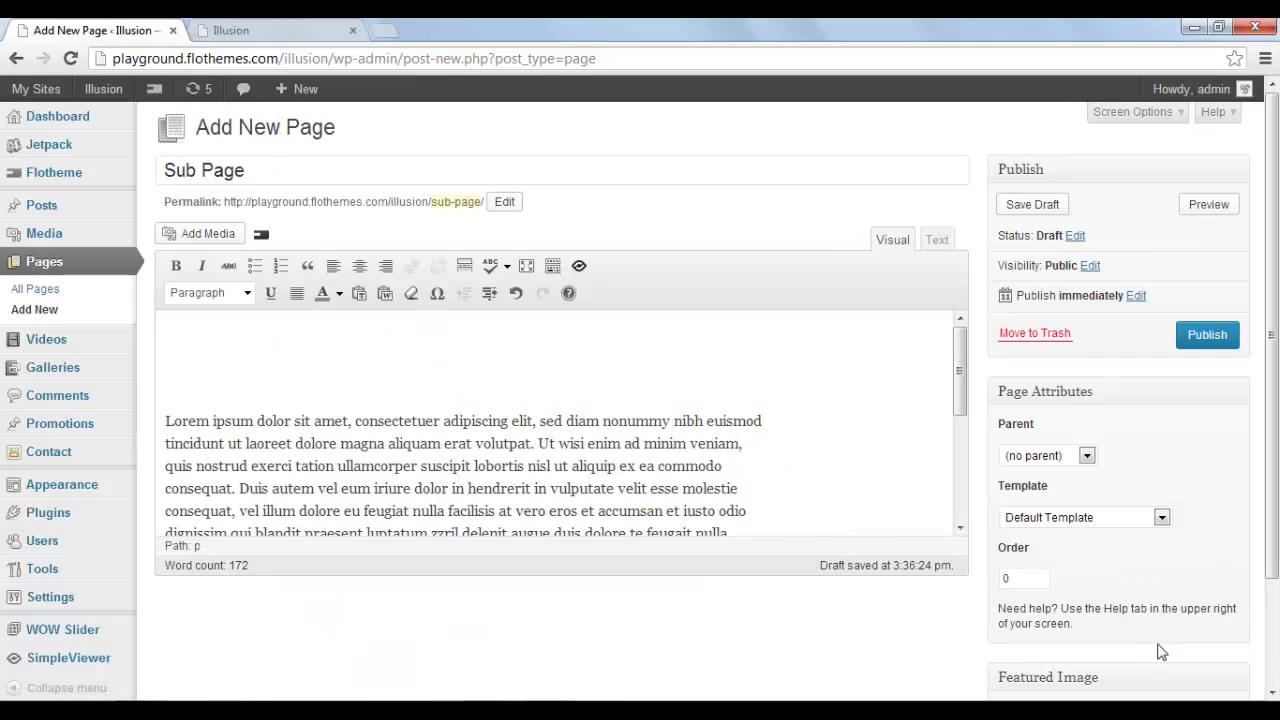
# Upload the brown-toned makeup photo, the first one in the 900x600 folder, and set it as the page's featured image.
pyautogui.scroll(-3, 1057, 380)
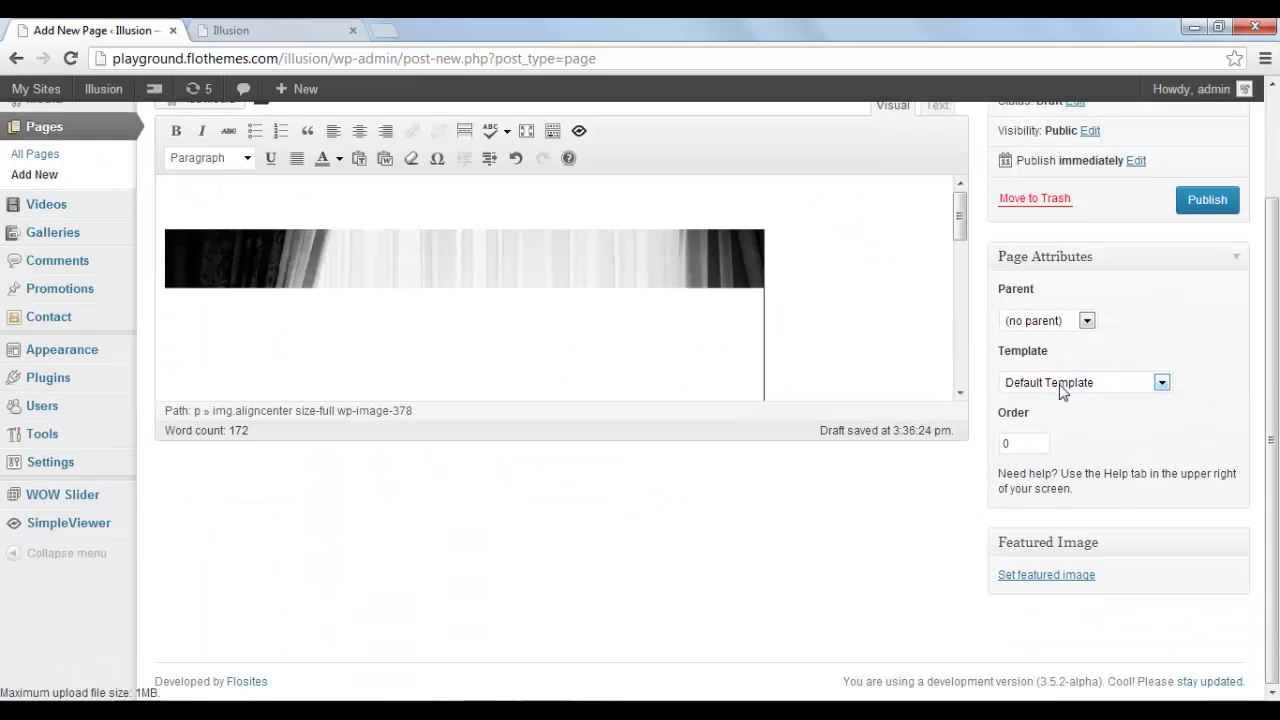
pyautogui.click(1032, 586)
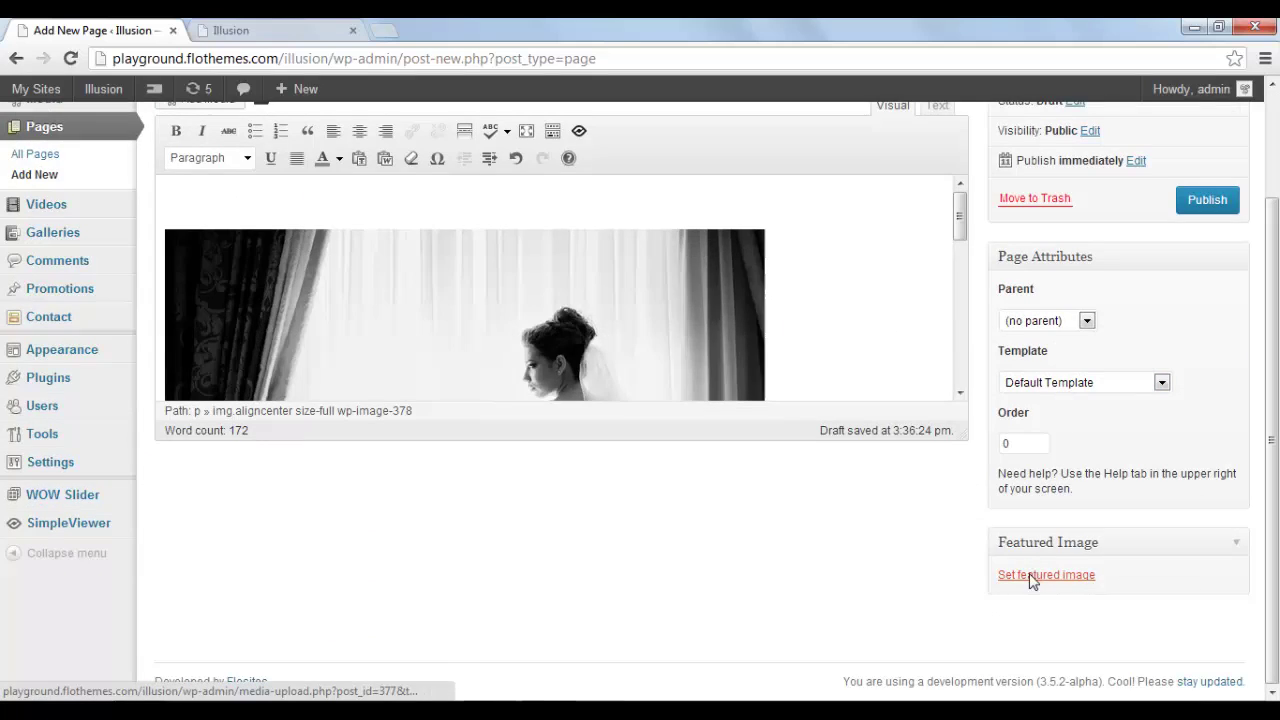
pyautogui.click(82, 160)
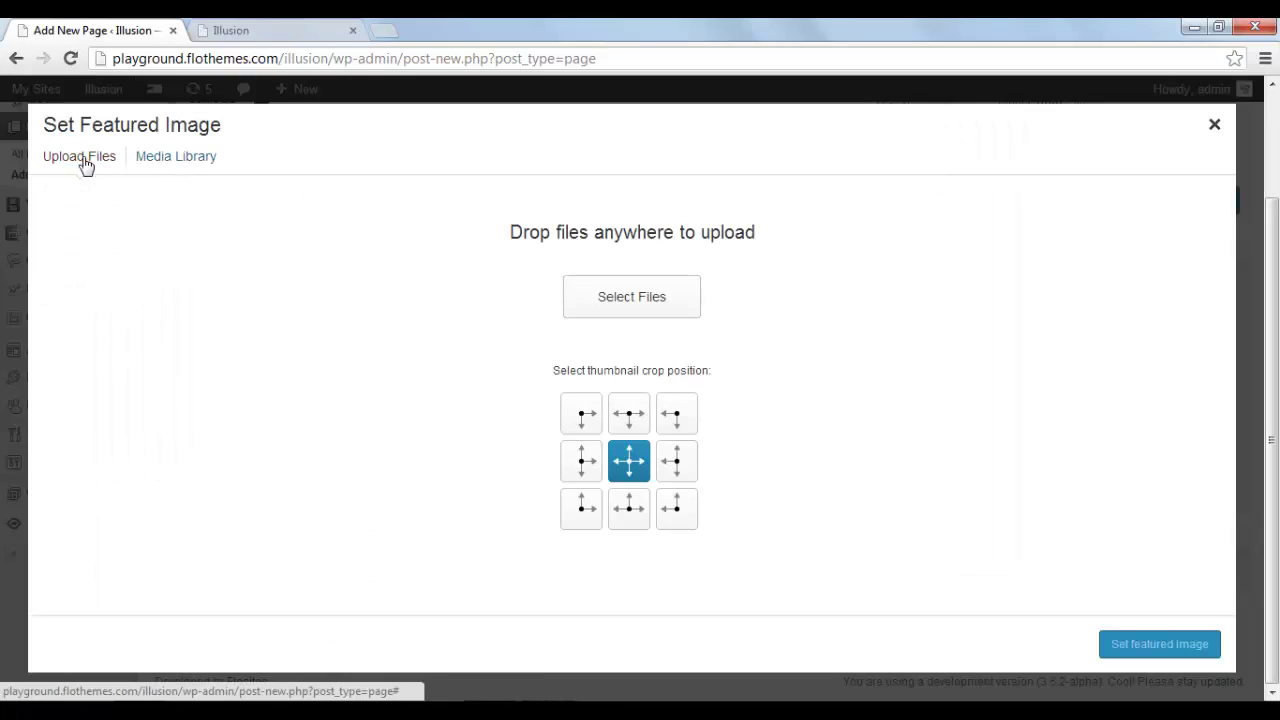
pyautogui.click(631, 298)
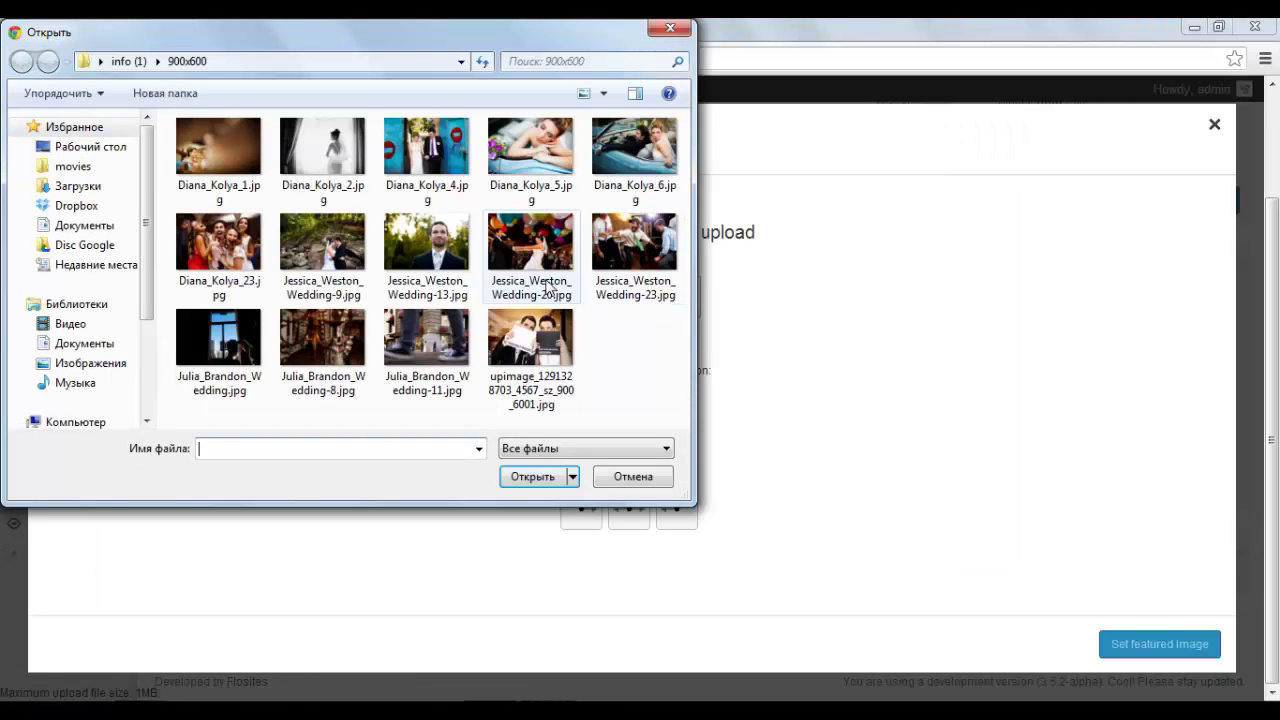
pyautogui.click(236, 180)
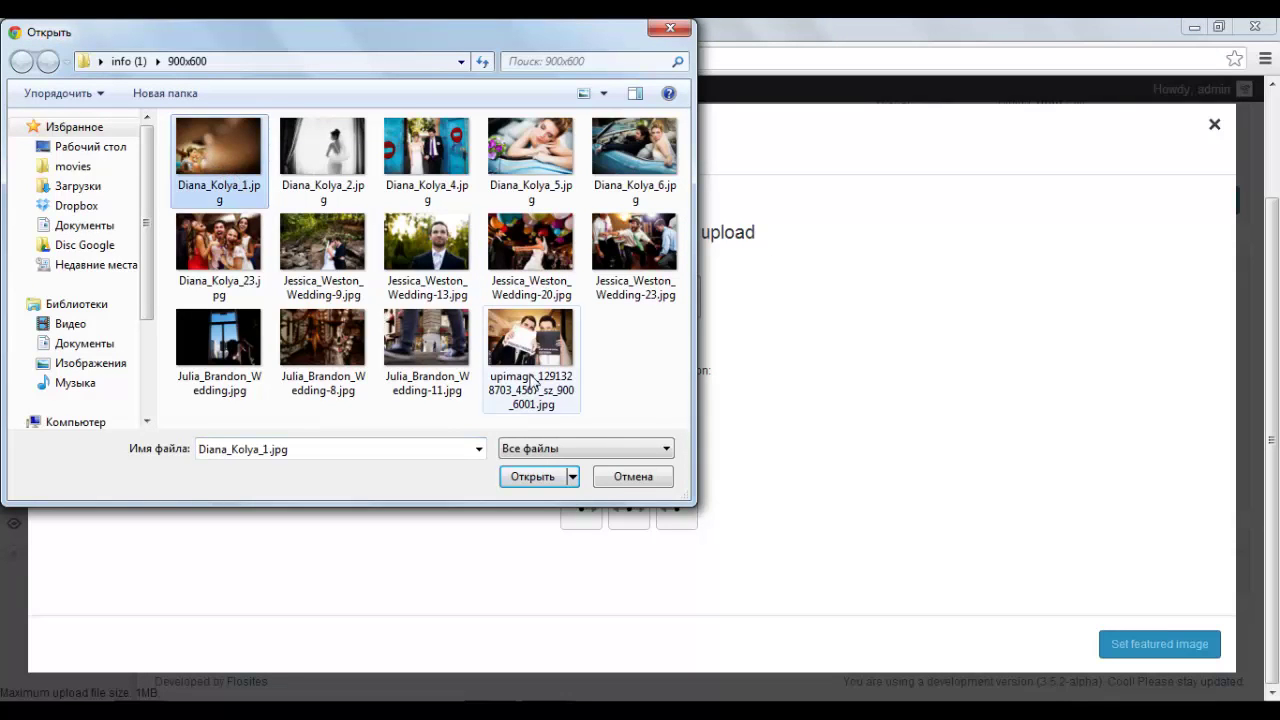
pyautogui.click(517, 479)
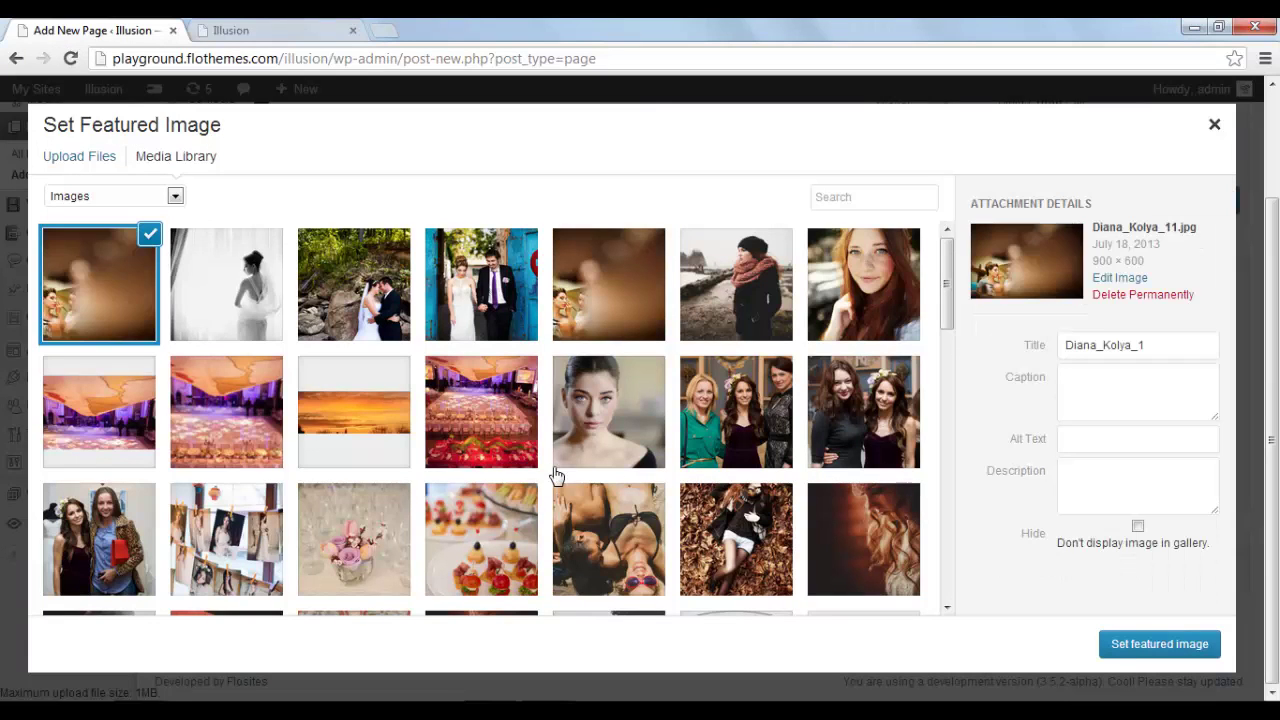
pyautogui.click(1159, 650)
pyautogui.scroll(-2, 910, 562)
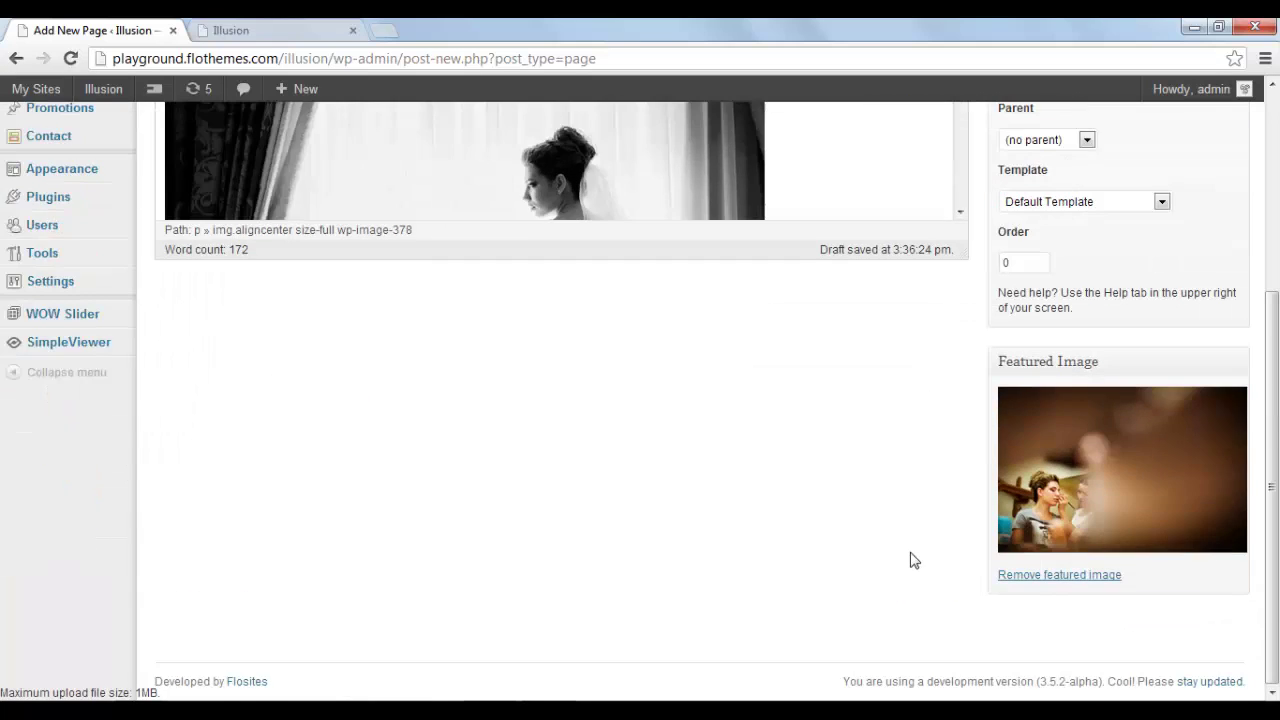
# Publish the Sub Page and open its live version in a new browser tab.
pyautogui.scroll(4, 910, 560)
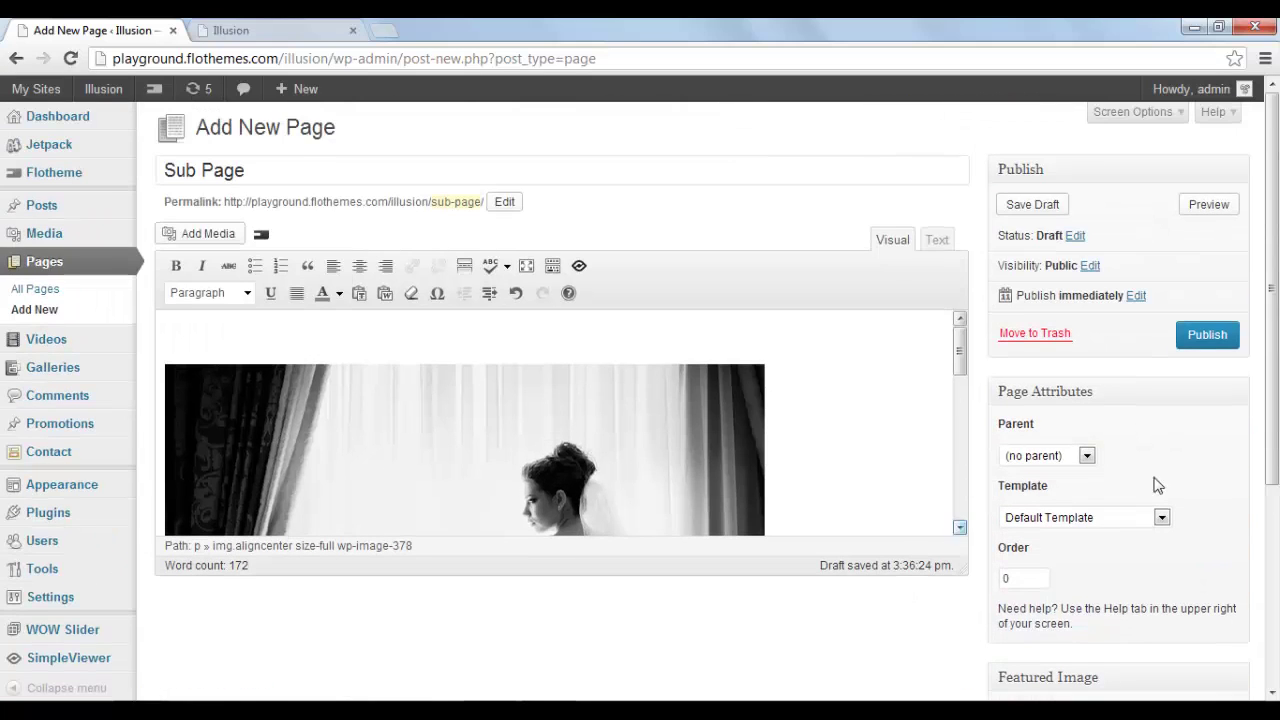
pyautogui.click(1210, 338)
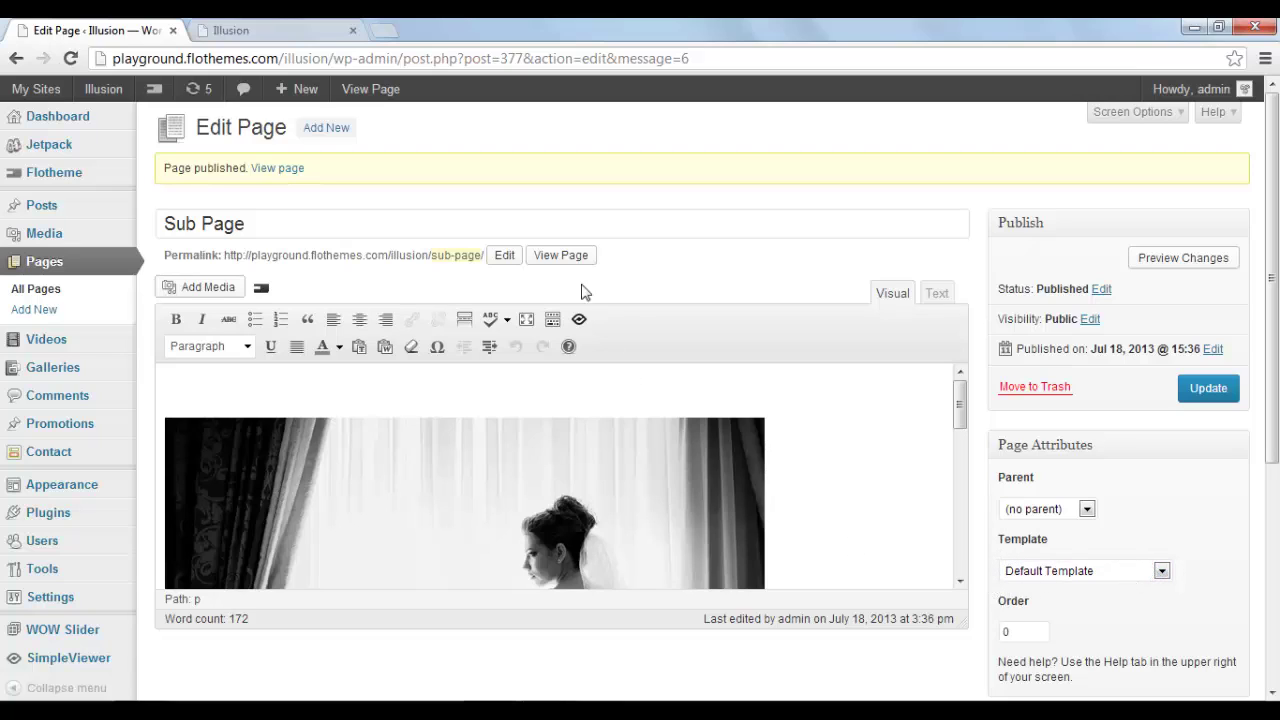
pyautogui.middleClick(560, 255)
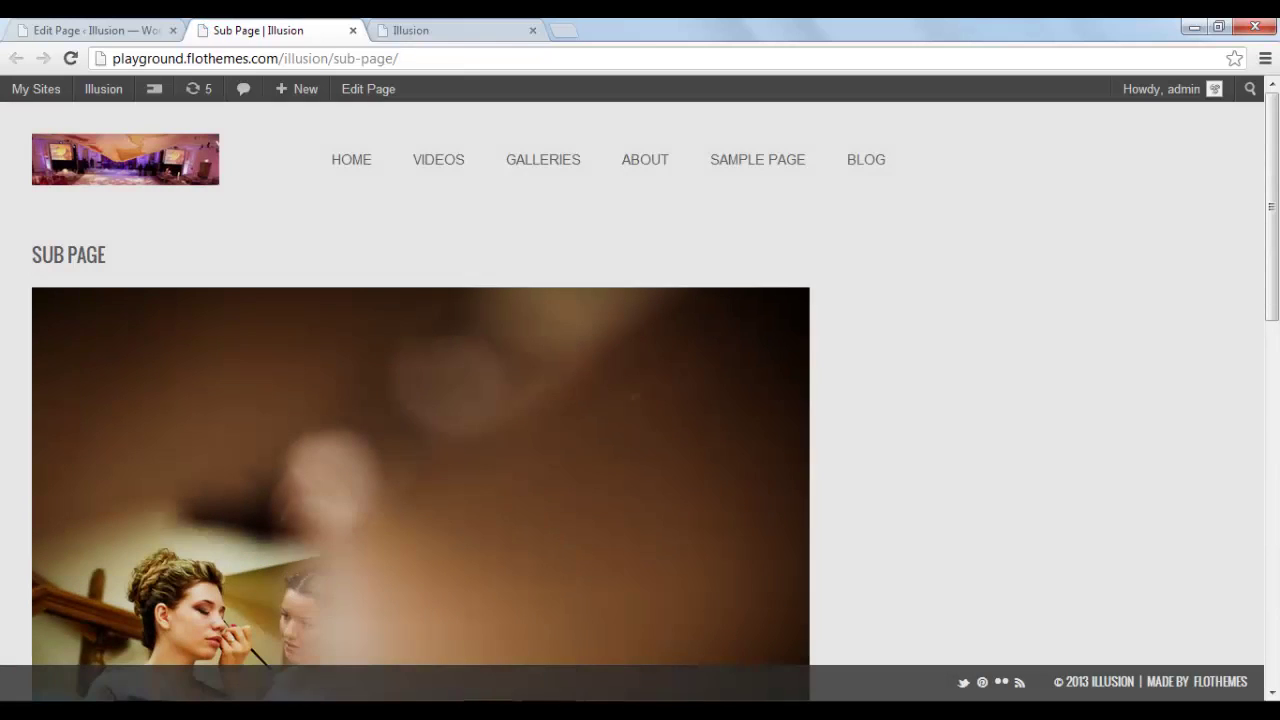
# Examine how the featured image, the inserted image and the paragraph are laid out on the published page.
pyautogui.scroll(-5, 548, 466)
pyautogui.scroll(5, 563, 463)
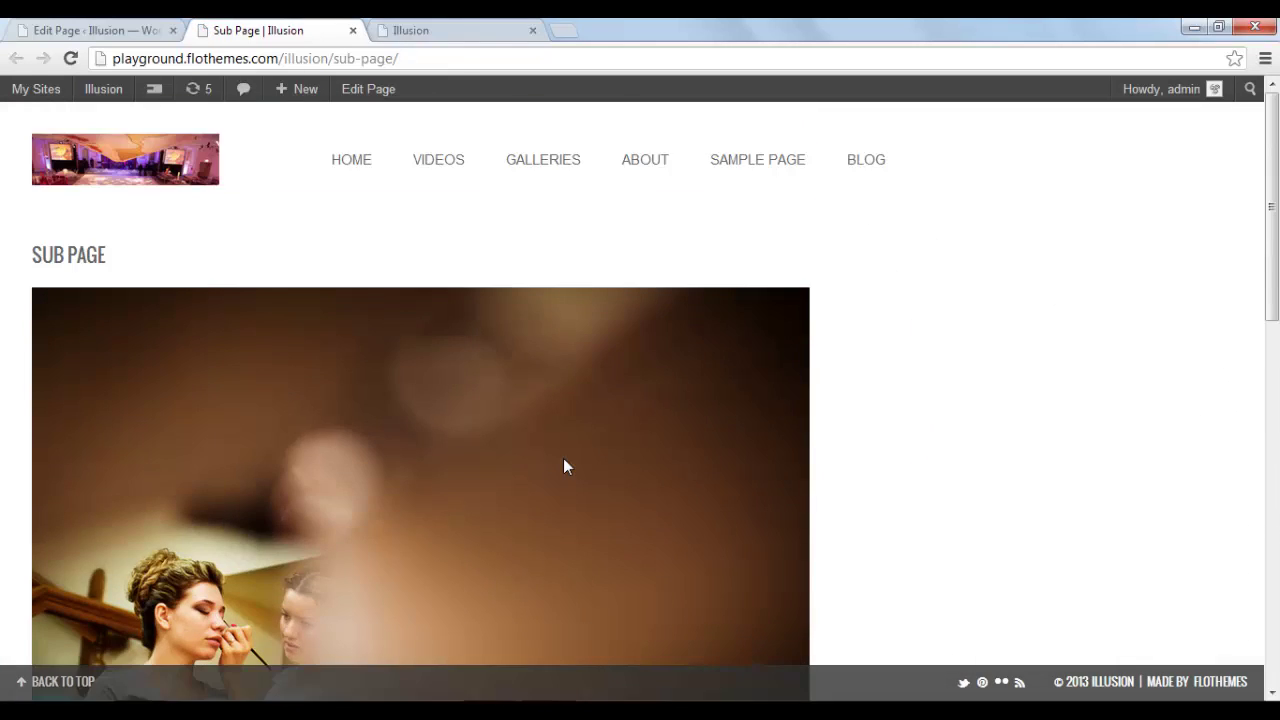
pyautogui.scroll(-12, 571, 460)
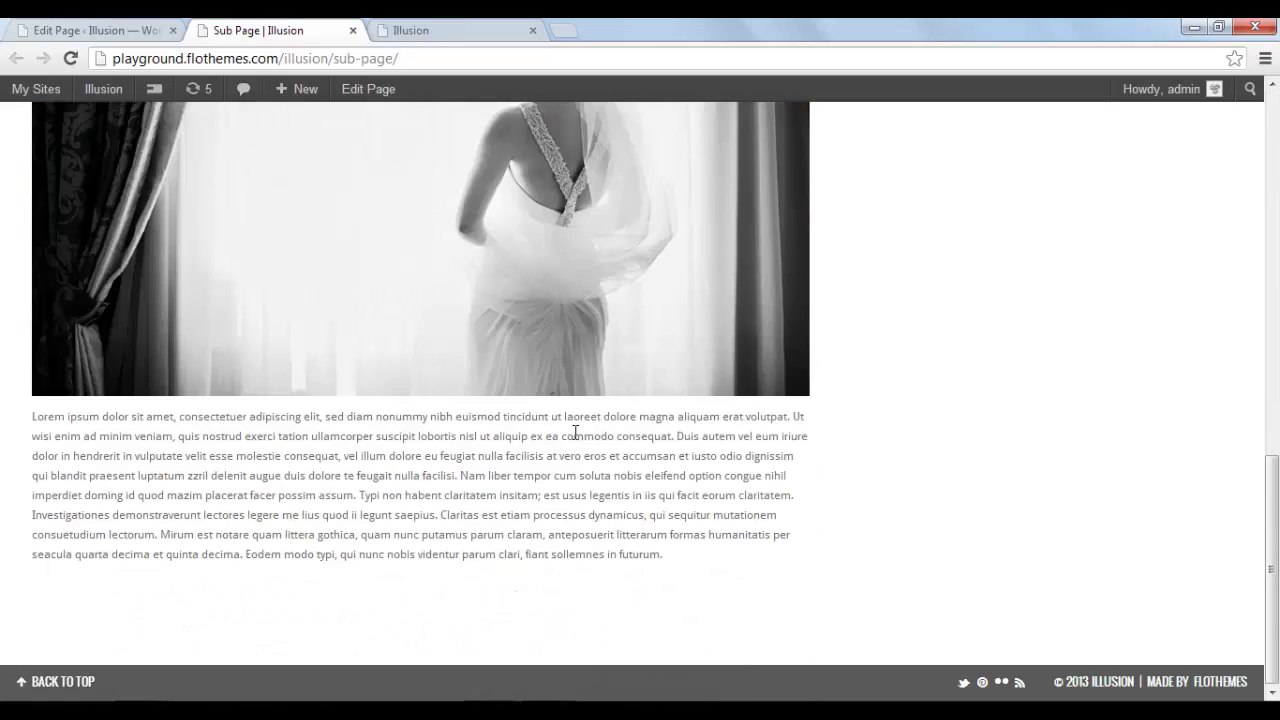
pyautogui.scroll(10, 568, 440)
pyautogui.scroll(3, 566, 438)
pyautogui.scroll(-2, 96, 257)
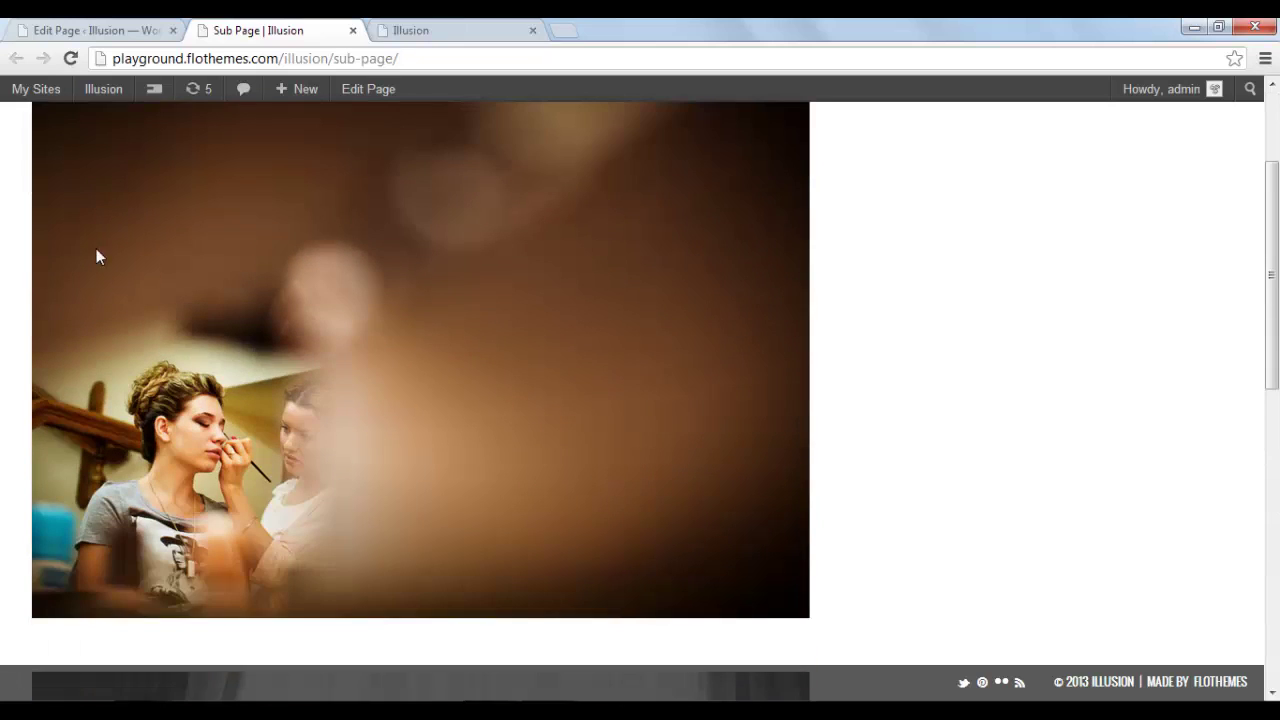
pyautogui.scroll(-6, 283, 392)
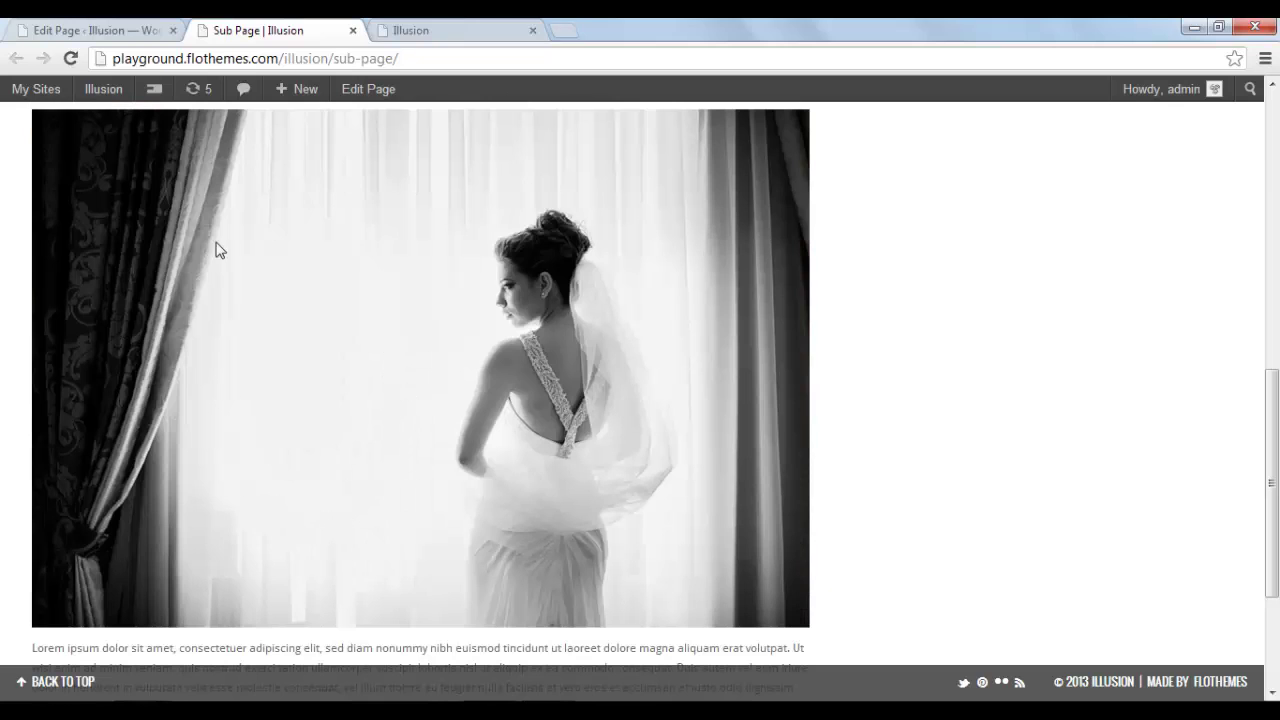
pyautogui.scroll(-2, 415, 300)
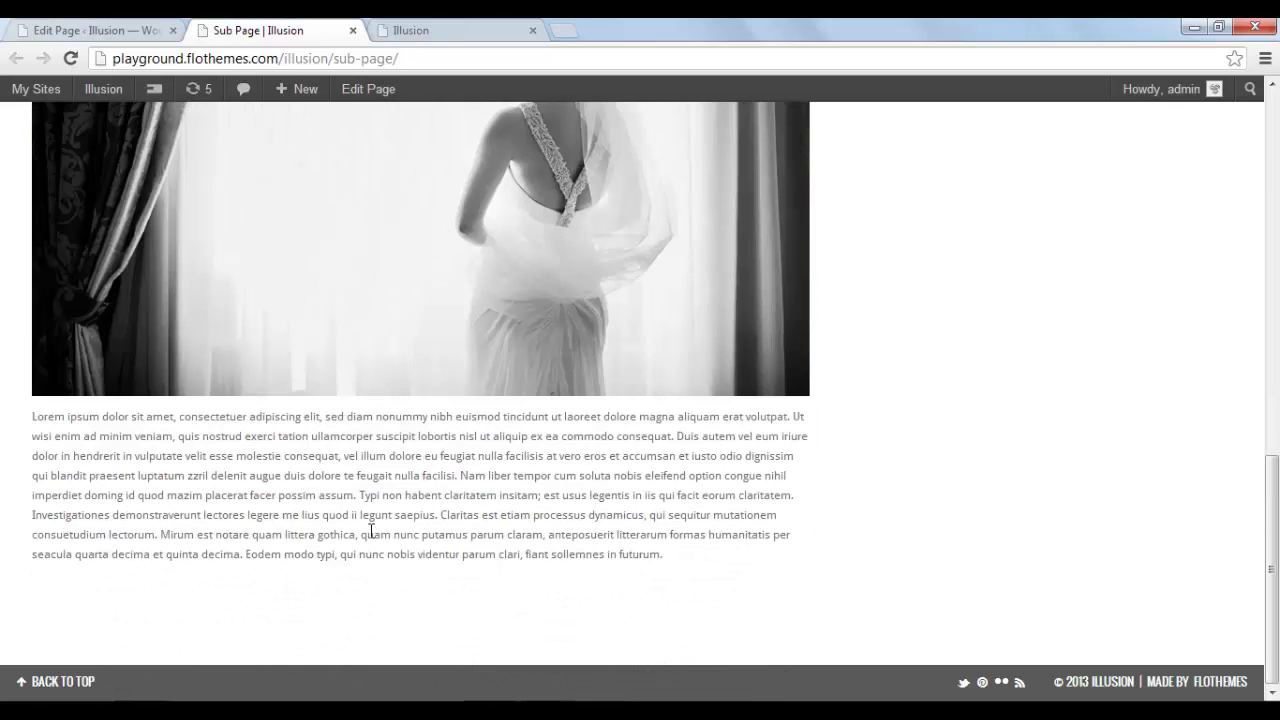
pyautogui.moveTo(688, 562); pyautogui.dragTo(504, 528)
pyautogui.click(672, 558)
pyautogui.scroll(10, 653, 540)
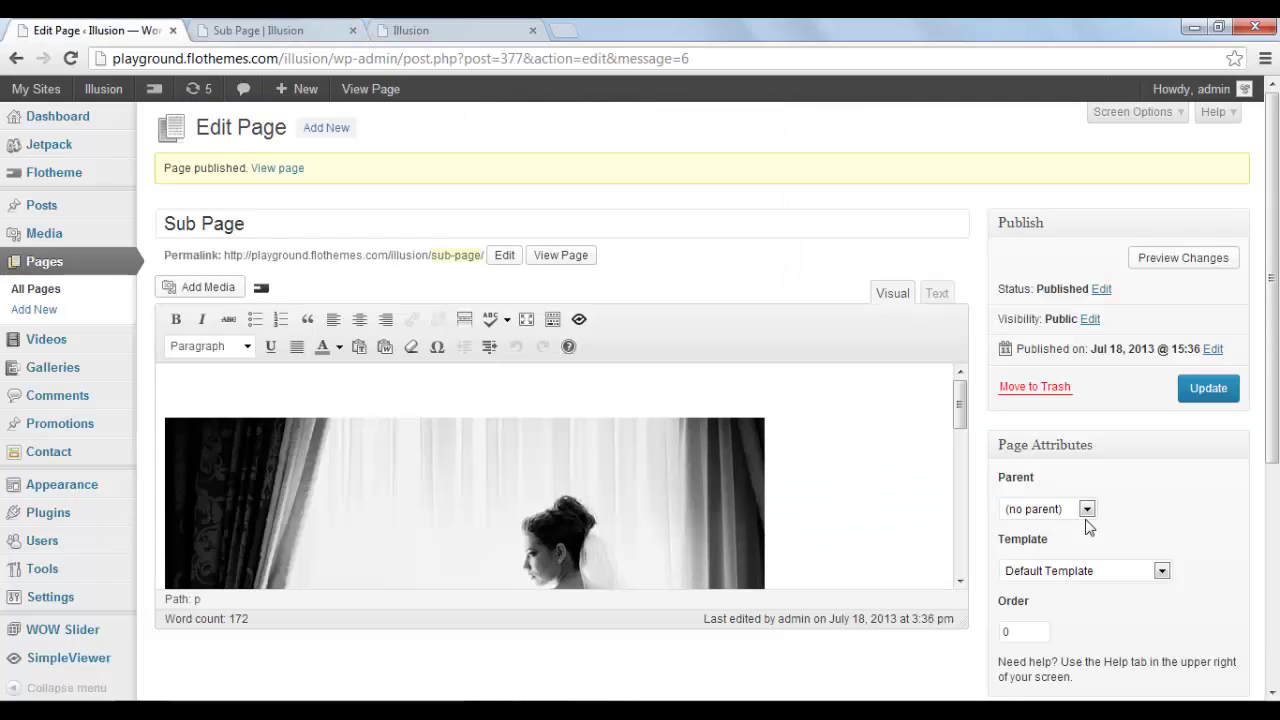
# Assign Template Archives to the Sub Page, update it, and reload its live version.
pyautogui.click(1102, 572)
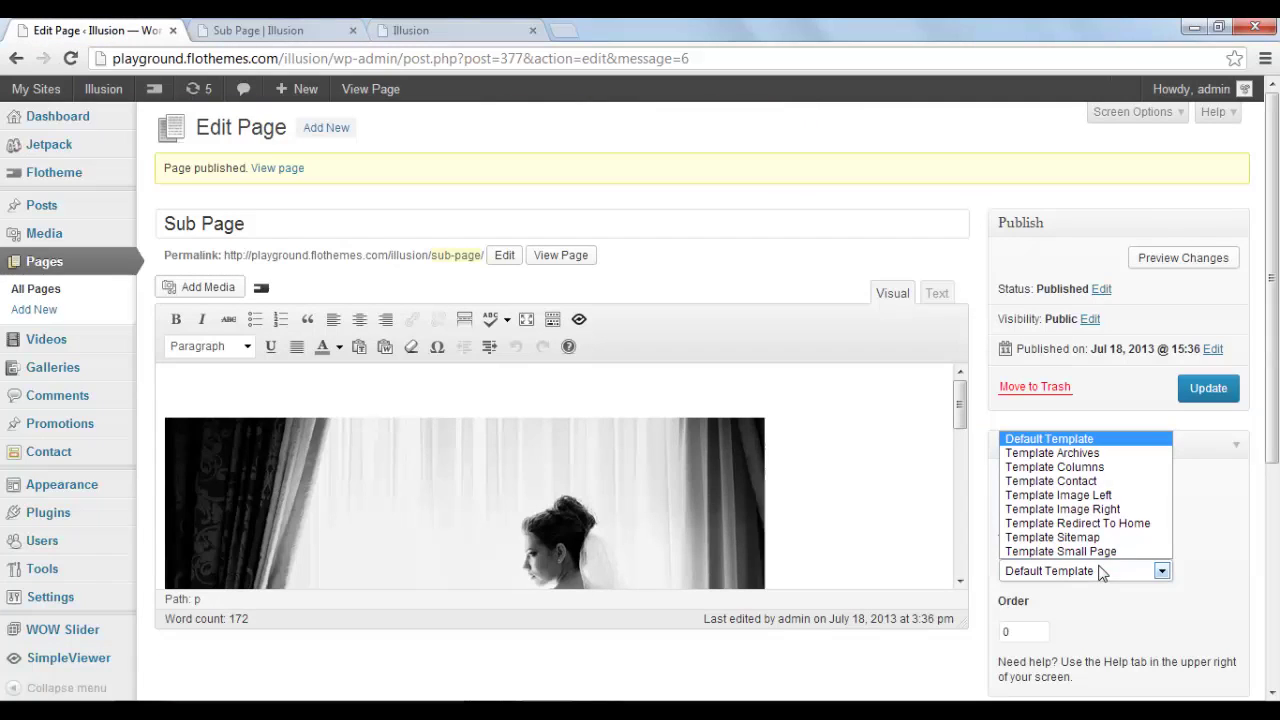
pyautogui.click(1115, 453)
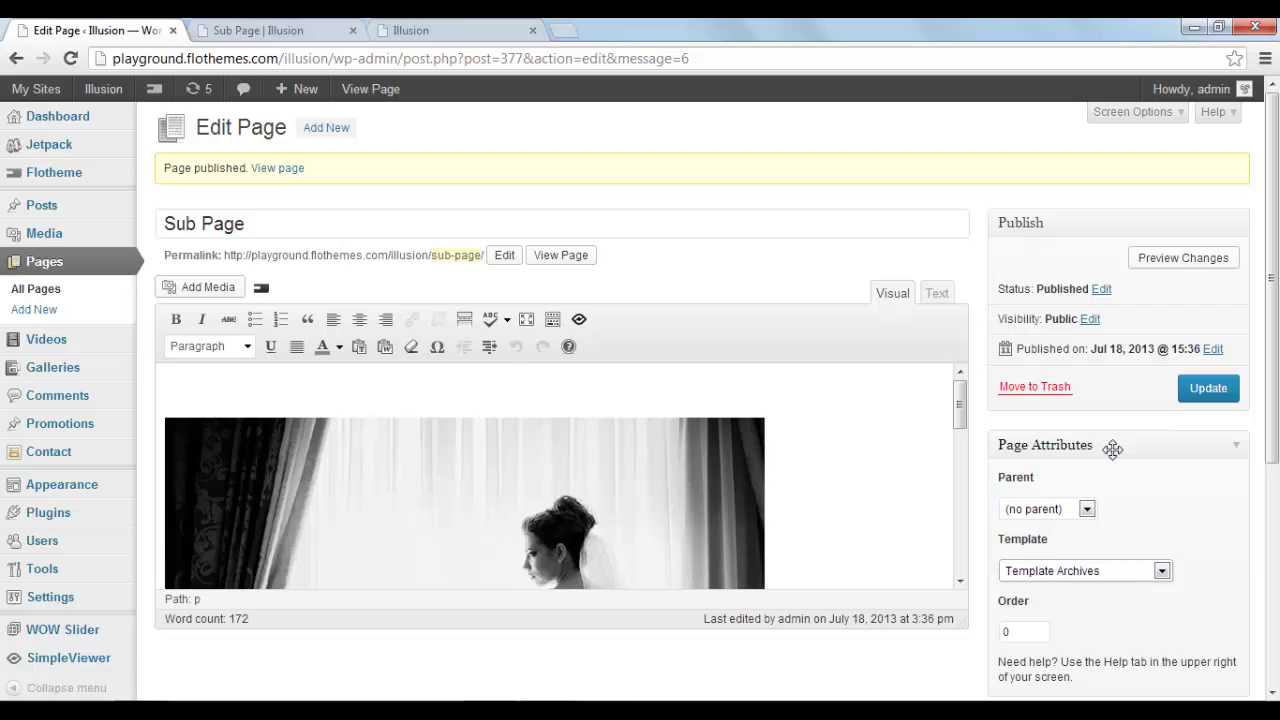
pyautogui.click(1197, 388)
pyautogui.click(258, 30)
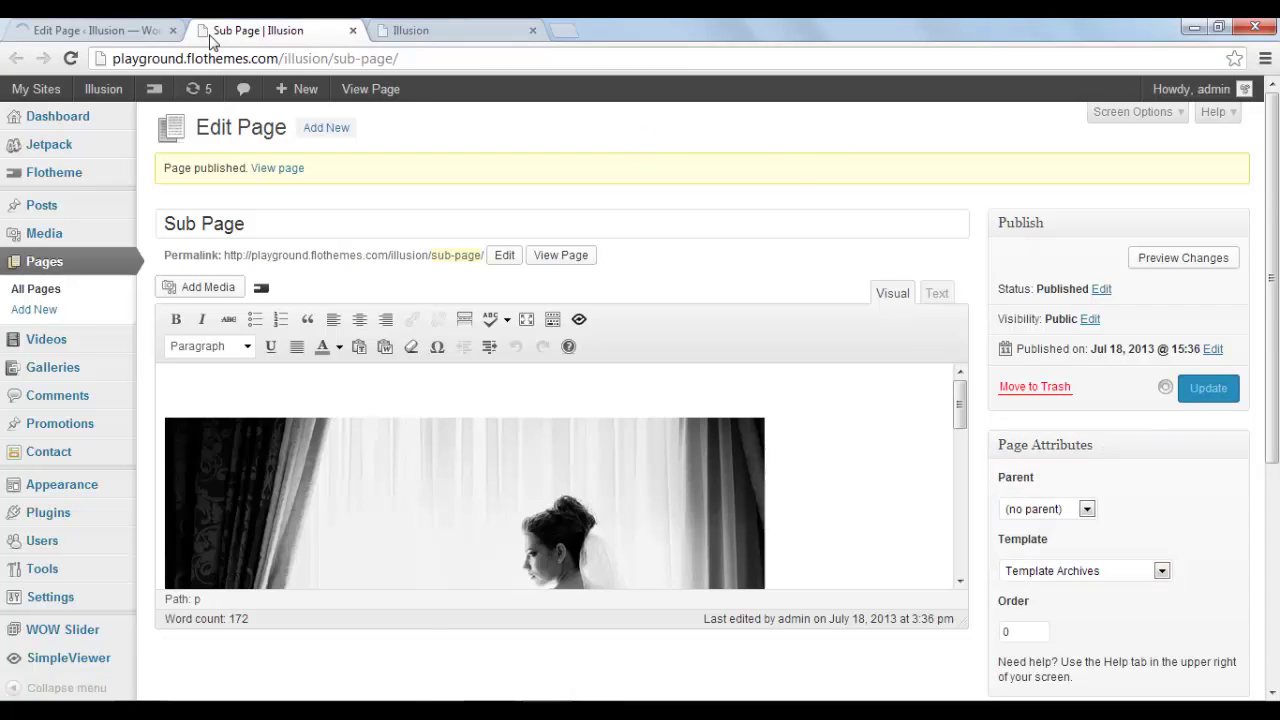
pyautogui.click(70, 60)
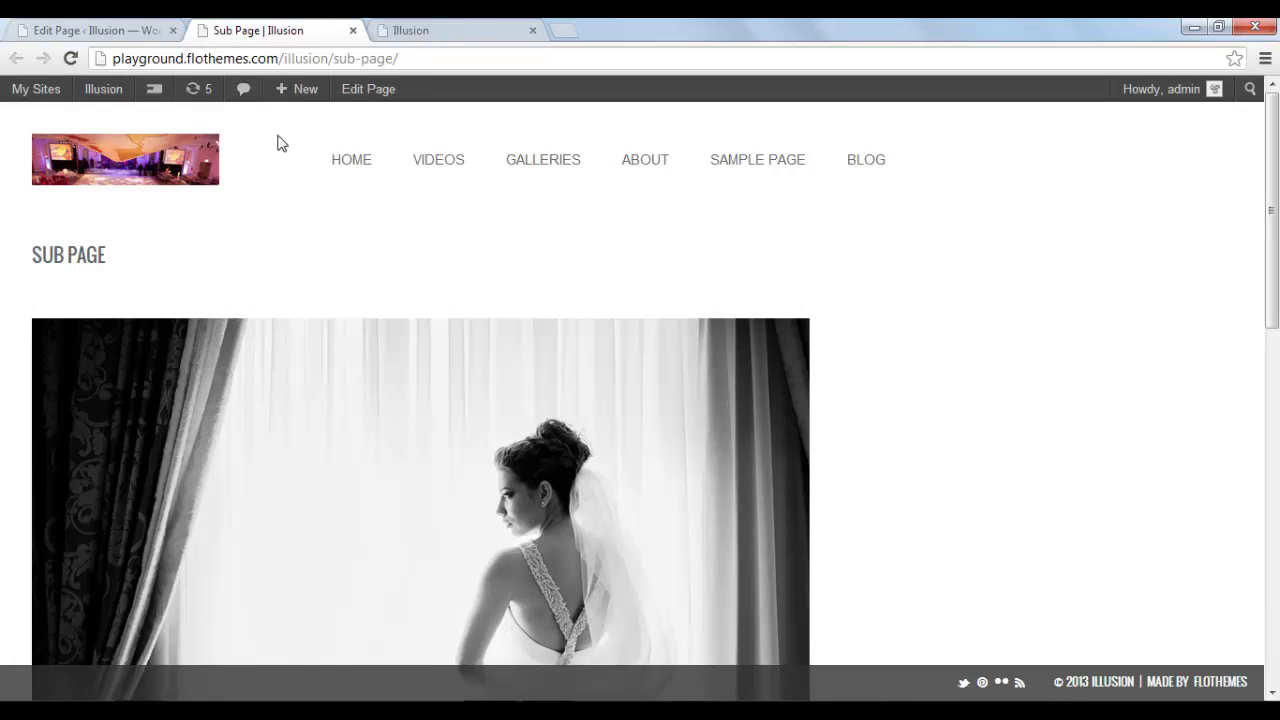
# Examine the live Sub Page under the archives template, from the bride photo and paragraph down to the post and archive lists.
pyautogui.scroll(-5, 523, 406)
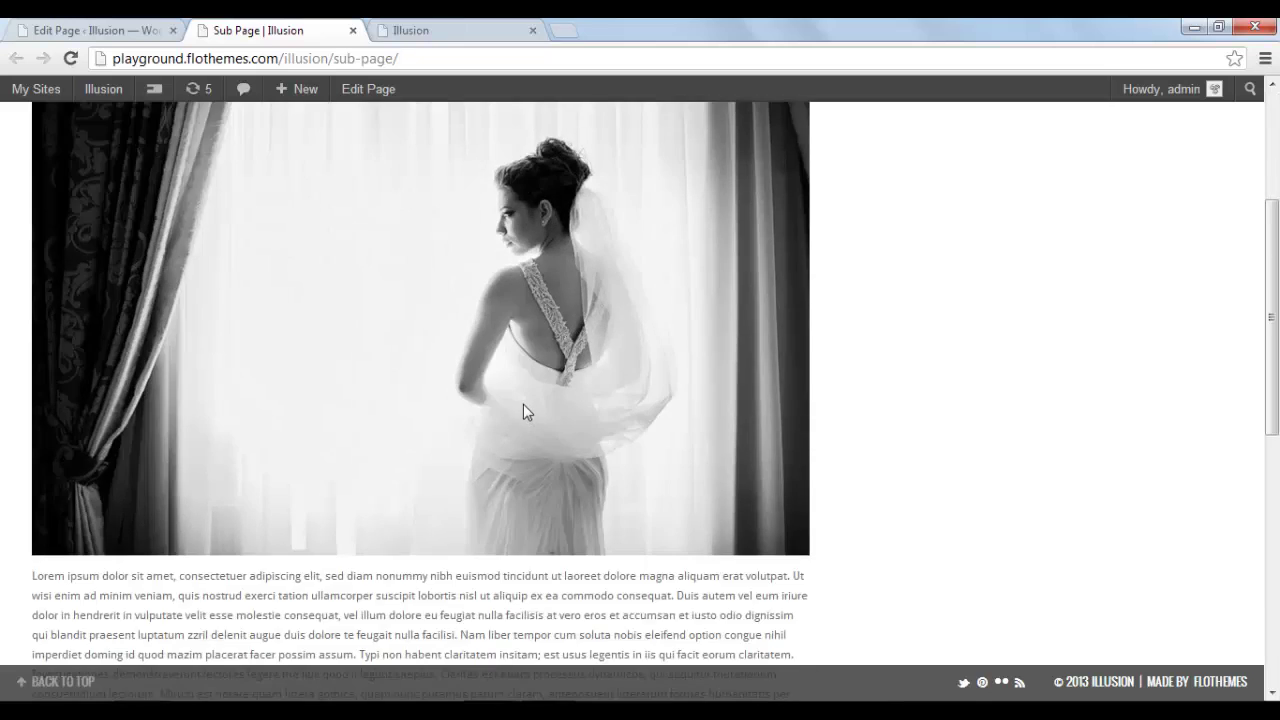
pyautogui.scroll(4, 494, 410)
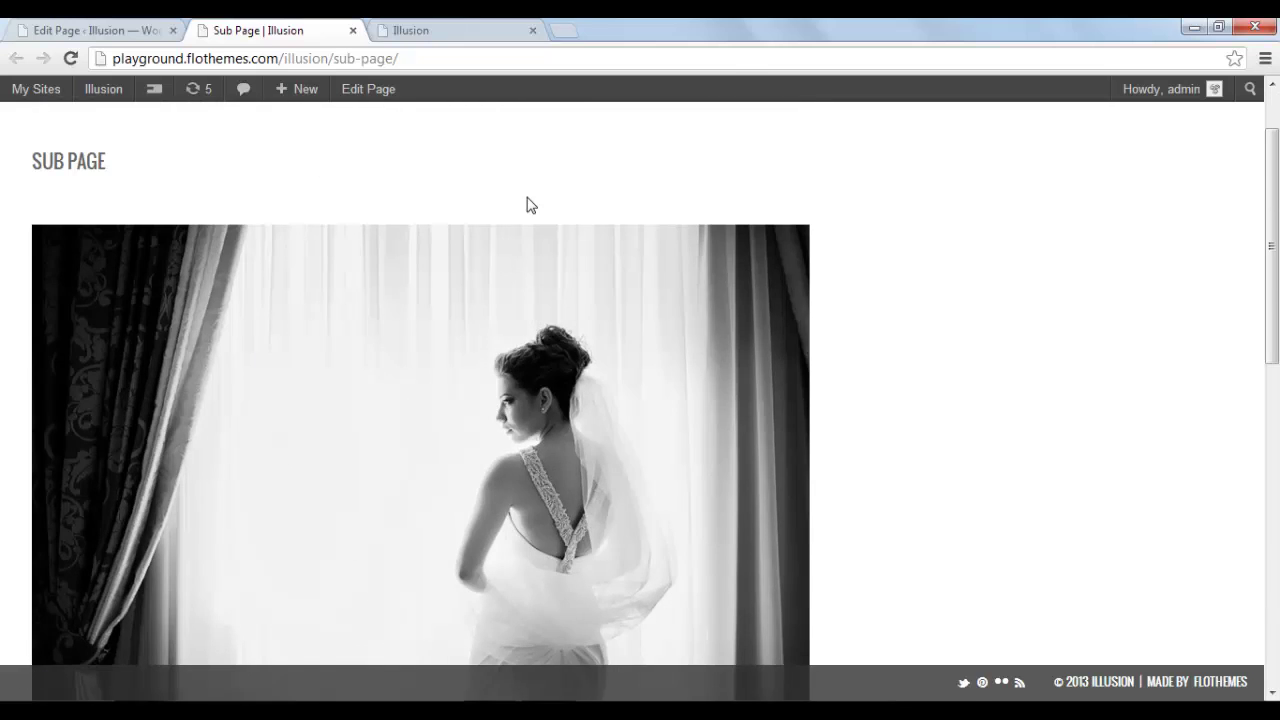
pyautogui.scroll(-4, 417, 163)
pyautogui.scroll(2, 357, 289)
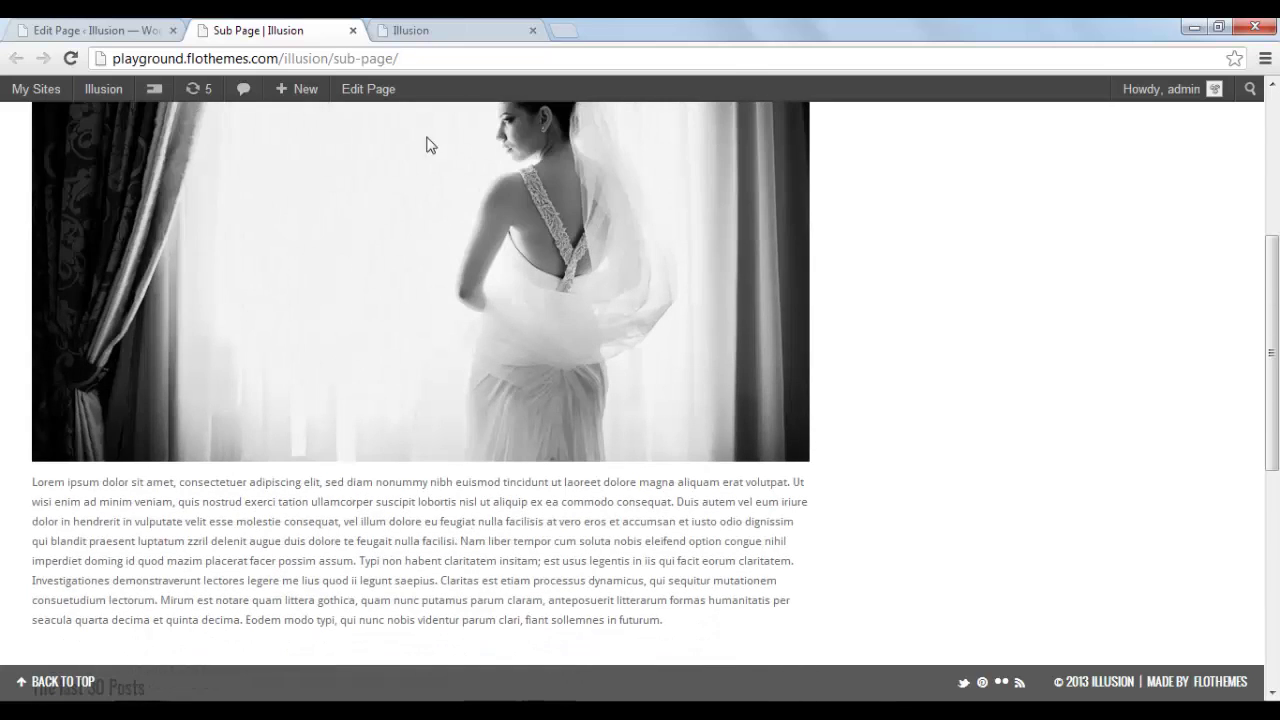
pyautogui.scroll(1, 388, 296)
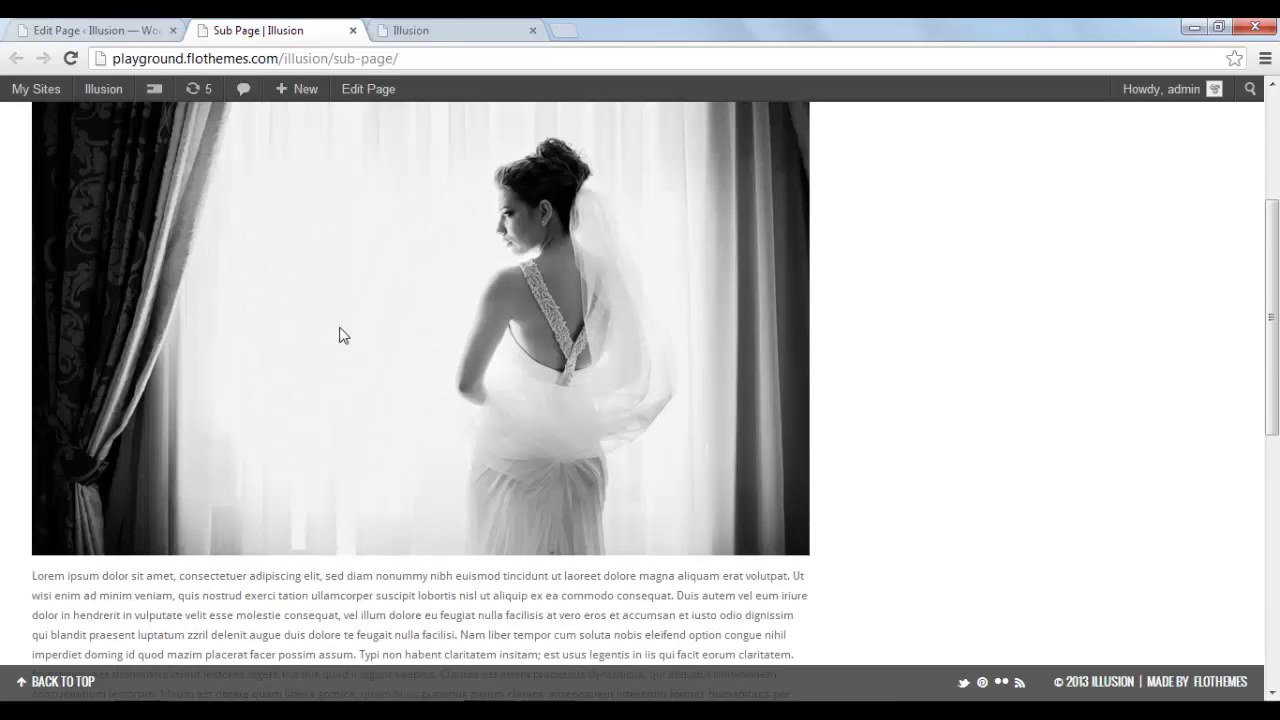
pyautogui.scroll(-3, 471, 480)
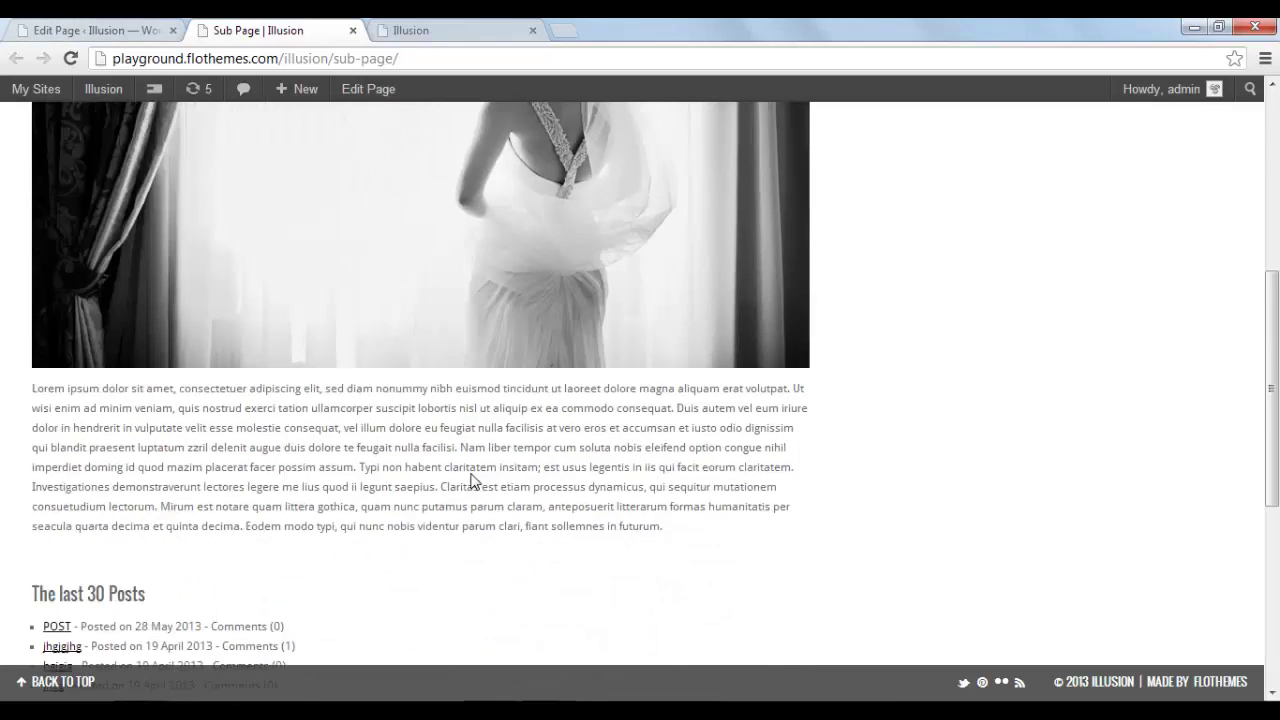
pyautogui.moveTo(606, 410); pyautogui.dragTo(487, 394)
pyautogui.moveTo(422, 362); pyautogui.dragTo(418, 373)
pyautogui.scroll(-2, 145, 550)
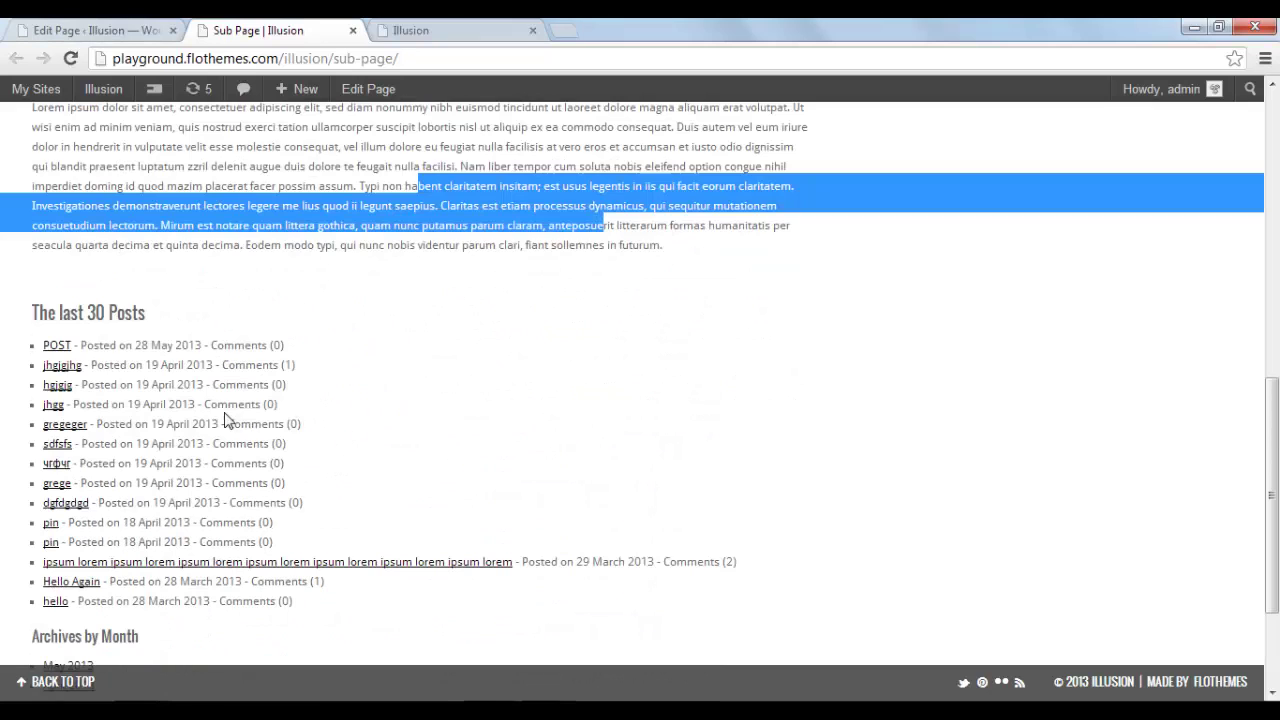
pyautogui.scroll(-2, 50, 292)
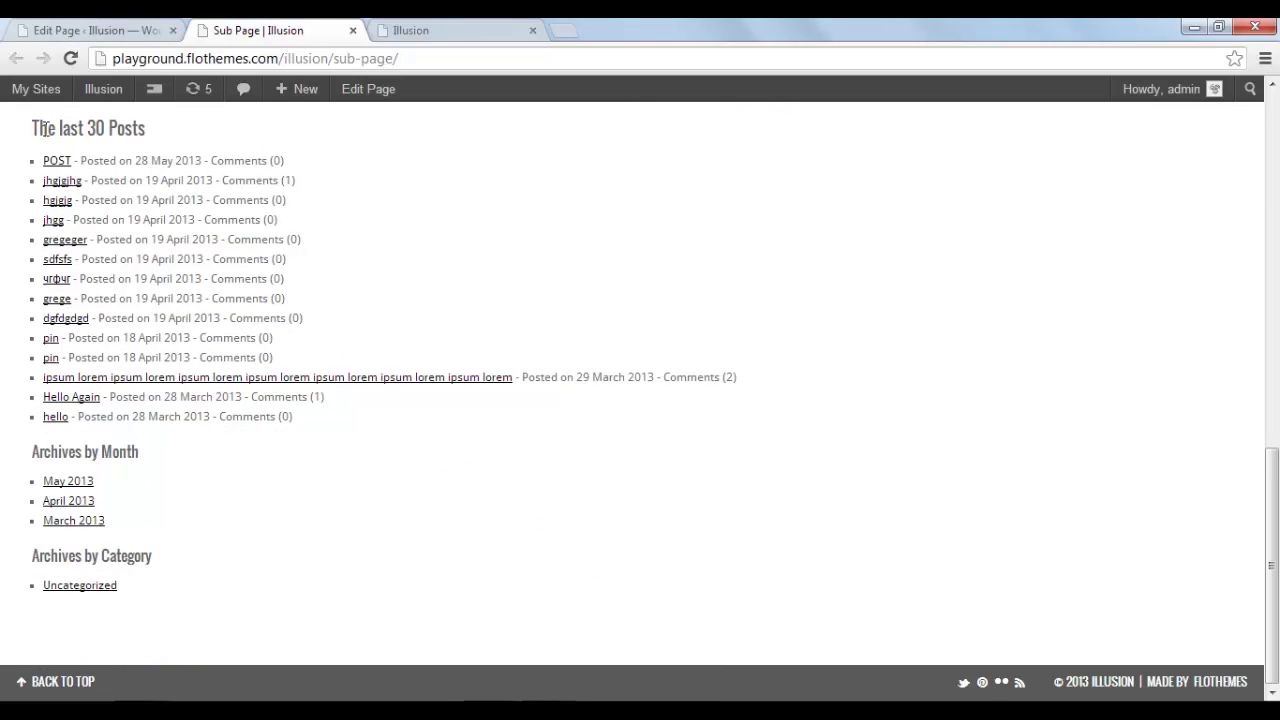
pyautogui.scroll(3, 178, 133)
# Switch the Sub Page to Template Columns, update it, and check on the reloaded live page how the text is split between columns.
pyautogui.click(115, 30)
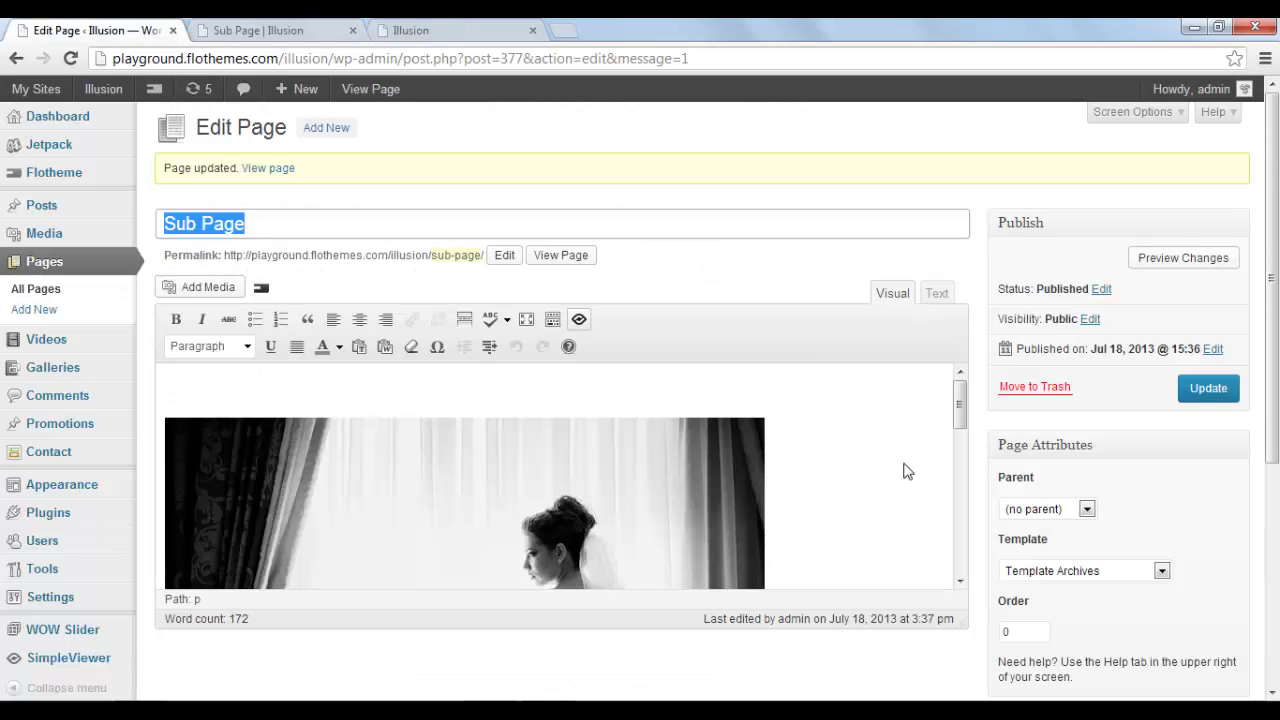
pyautogui.click(1094, 572)
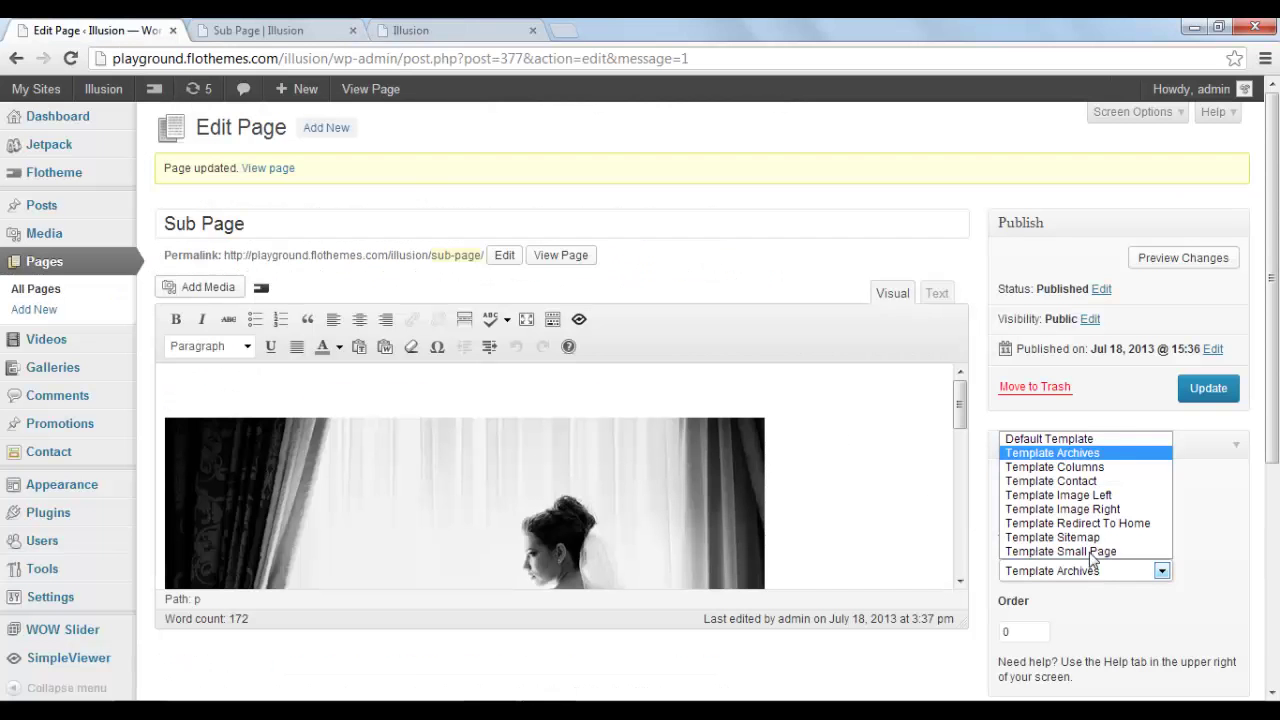
pyautogui.click(1070, 468)
pyautogui.click(1226, 396)
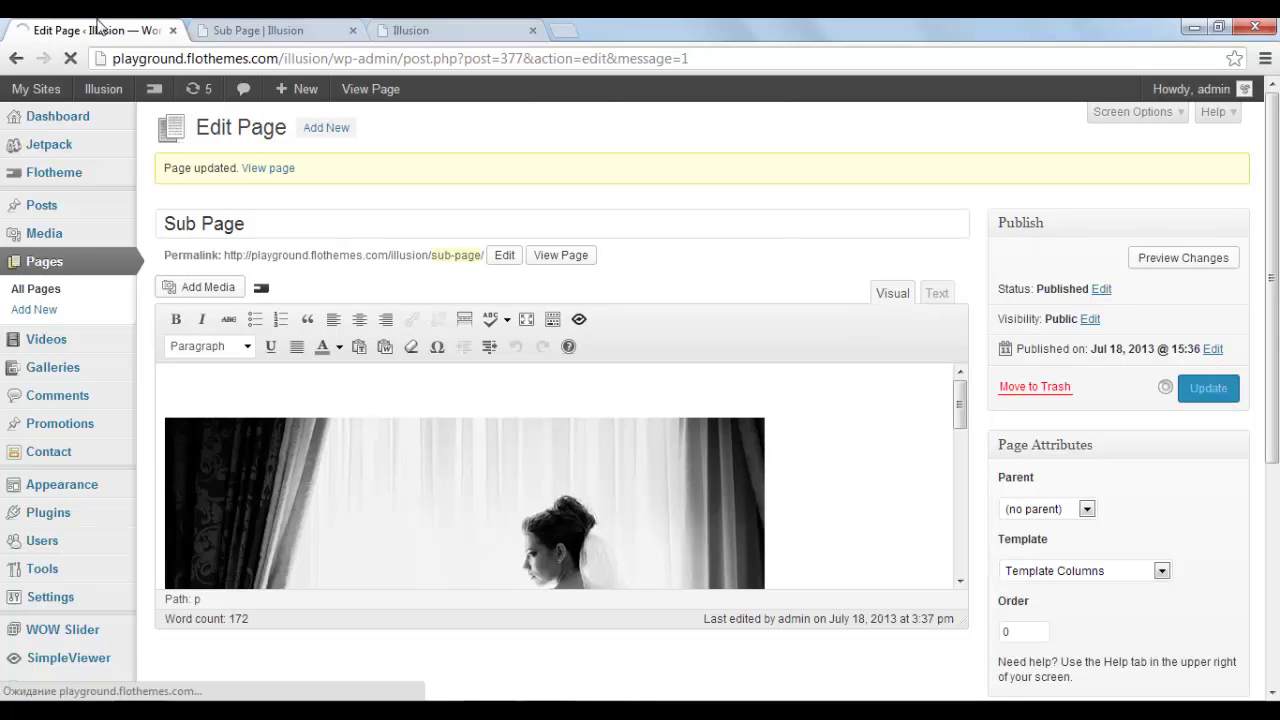
pyautogui.click(286, 30)
pyautogui.click(72, 59)
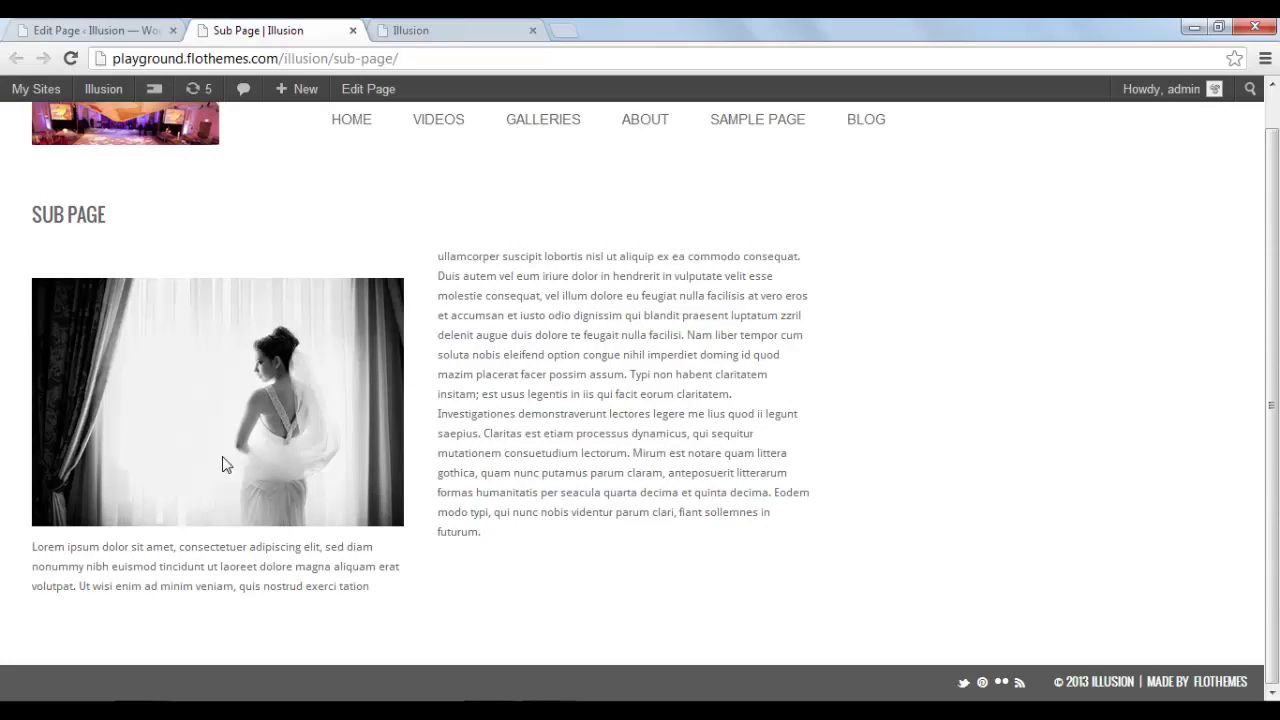
pyautogui.moveTo(370, 592); pyautogui.dragTo(168, 463)
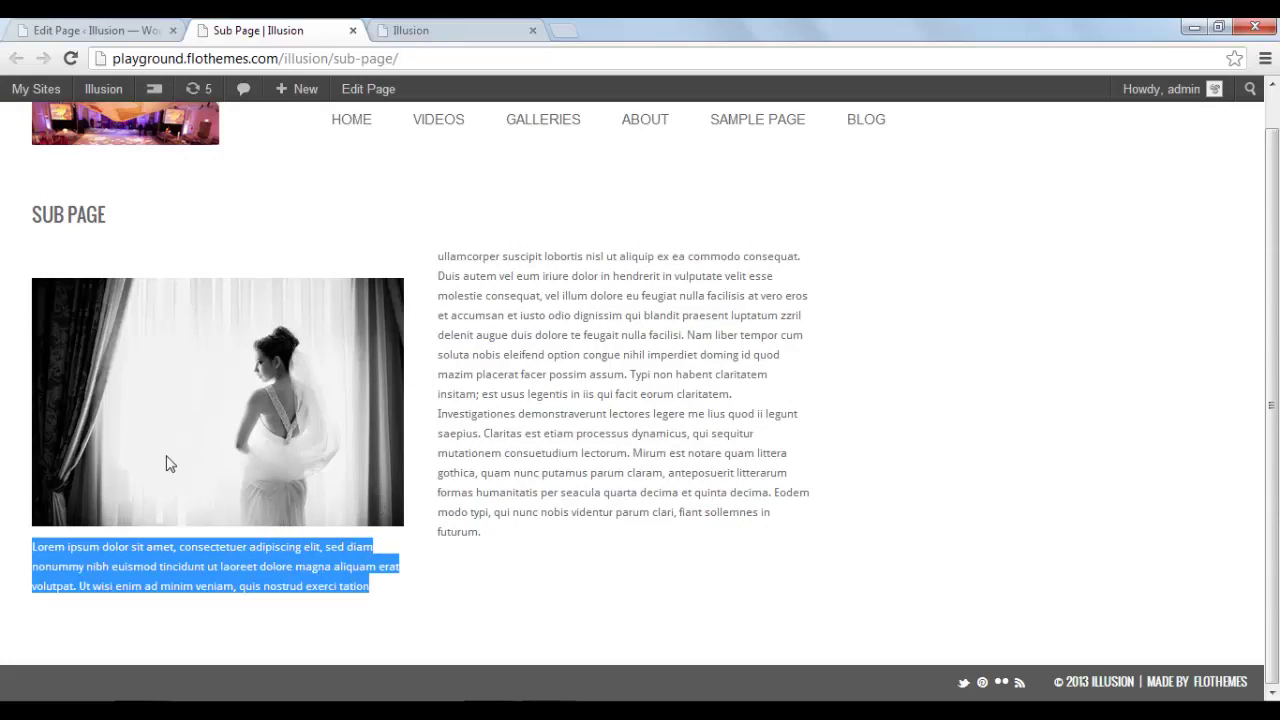
pyautogui.moveTo(618, 587); pyautogui.dragTo(447, 239)
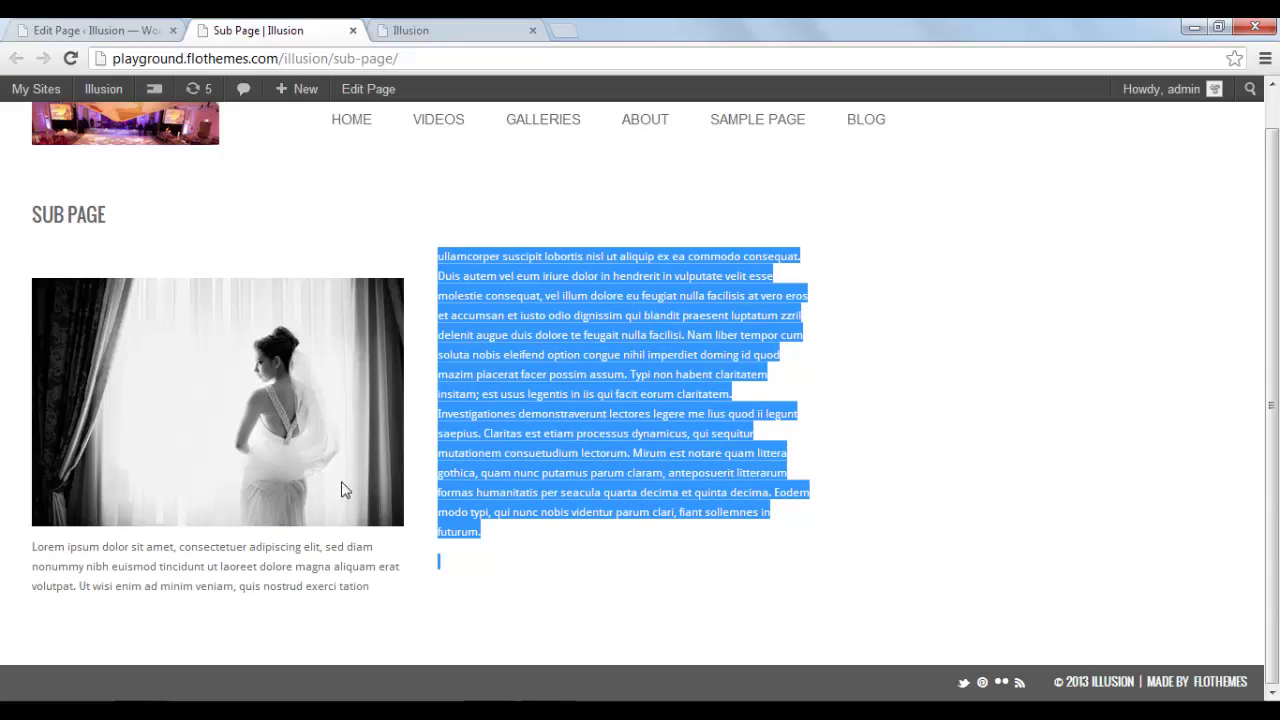
# Change the Sub Page's template to Template Contact, update it, and reload the live page.
pyautogui.click(135, 30)
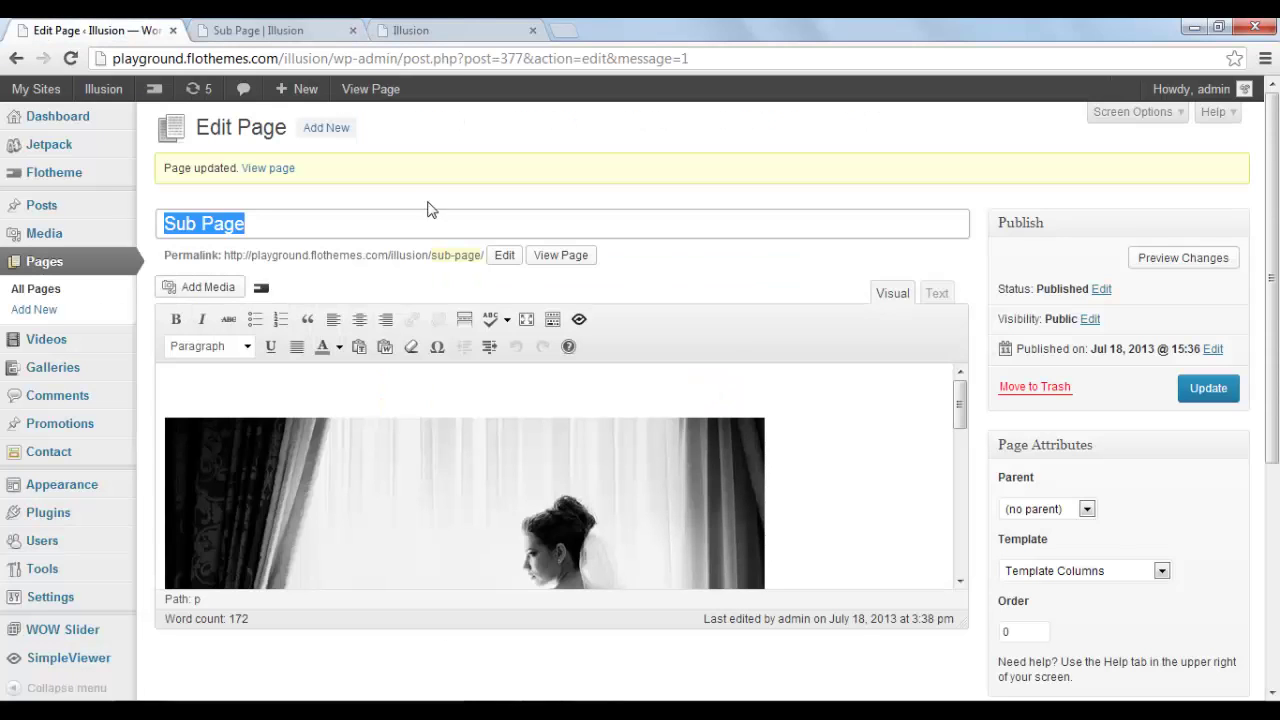
pyautogui.click(1080, 571)
pyautogui.click(1065, 481)
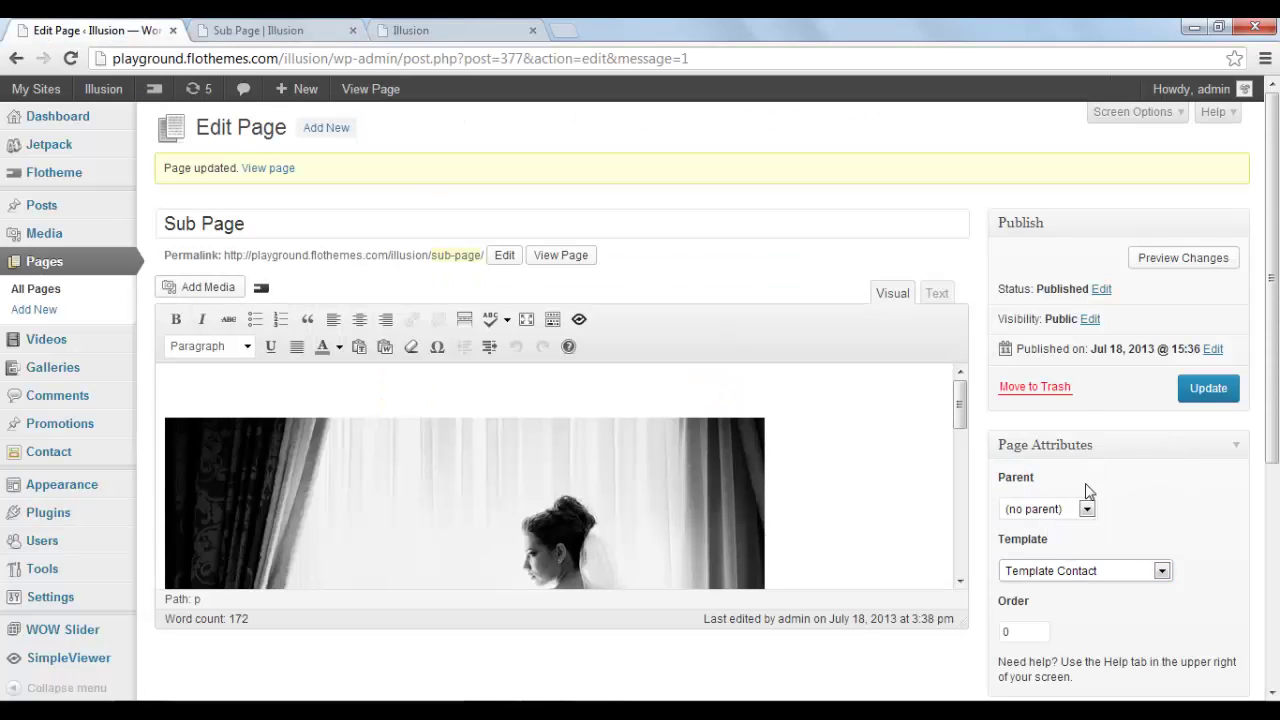
pyautogui.click(1196, 396)
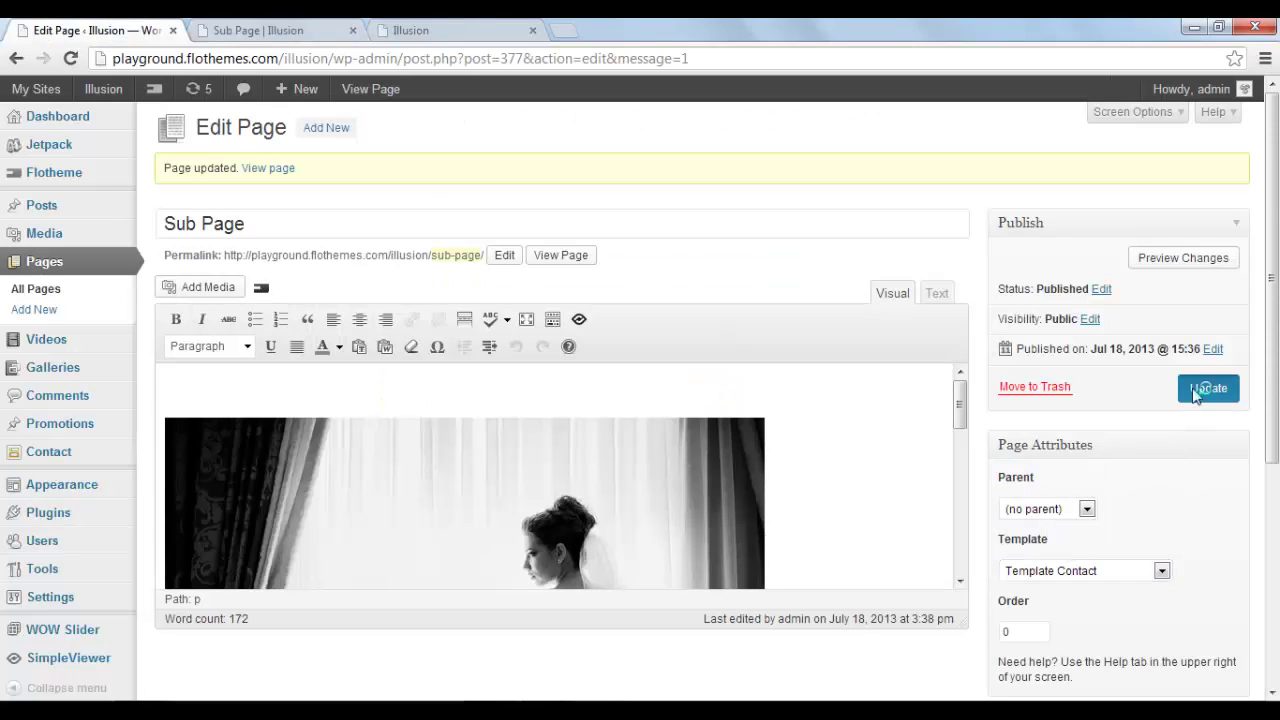
pyautogui.click(237, 28)
pyautogui.click(42, 58)
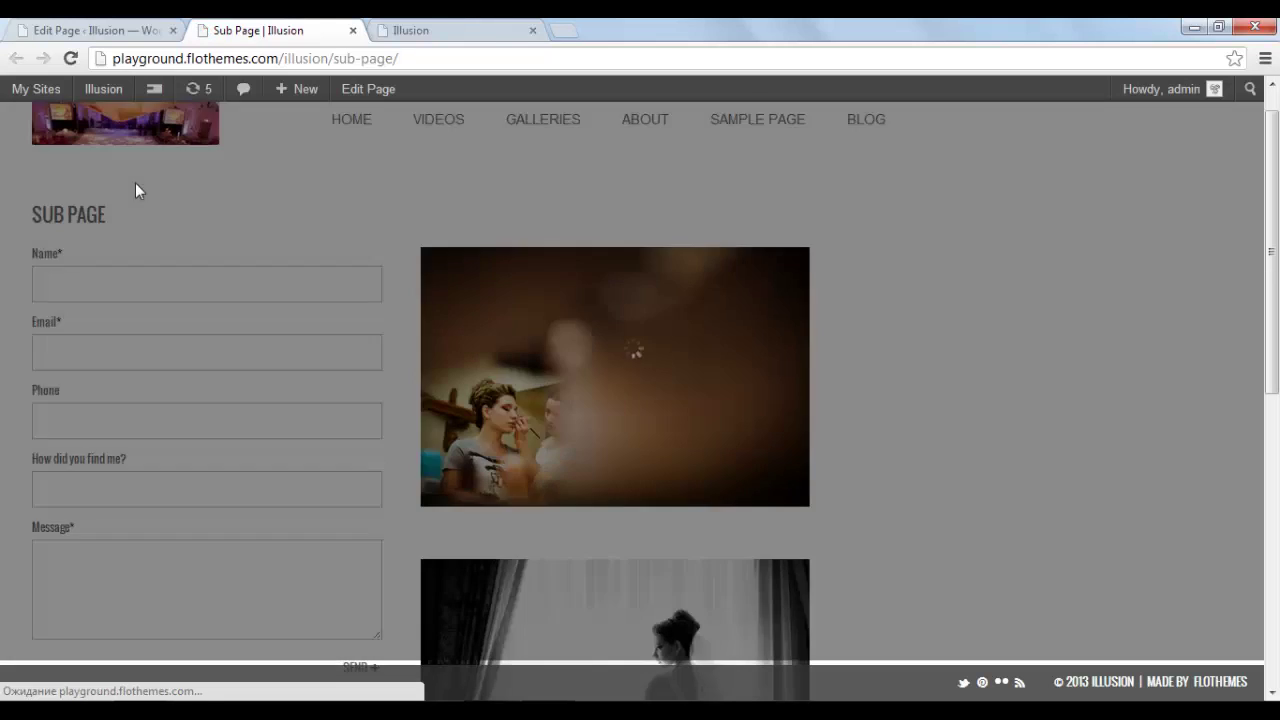
# Examine how the contact template arranges the form, the featured image, the inserted photo and the paragraph on the live page.
pyautogui.scroll(-4, 686, 280)
pyautogui.scroll(5, 686, 280)
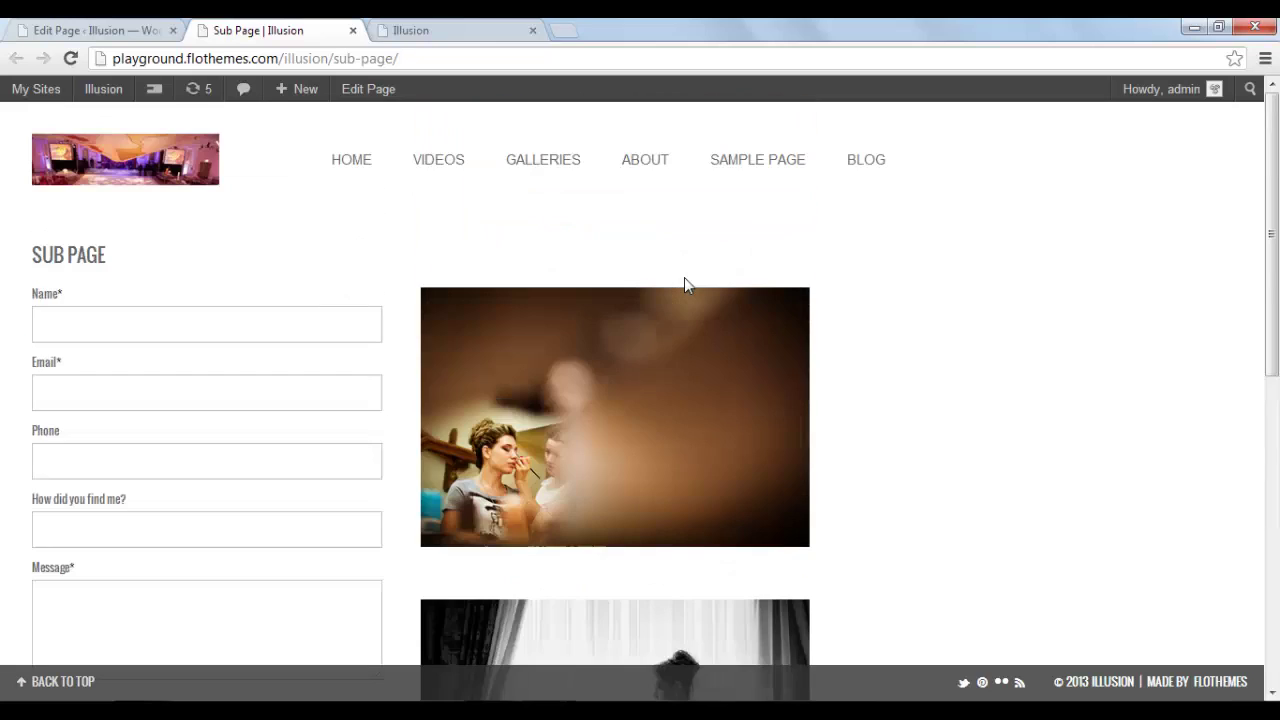
pyautogui.scroll(-7, 386, 320)
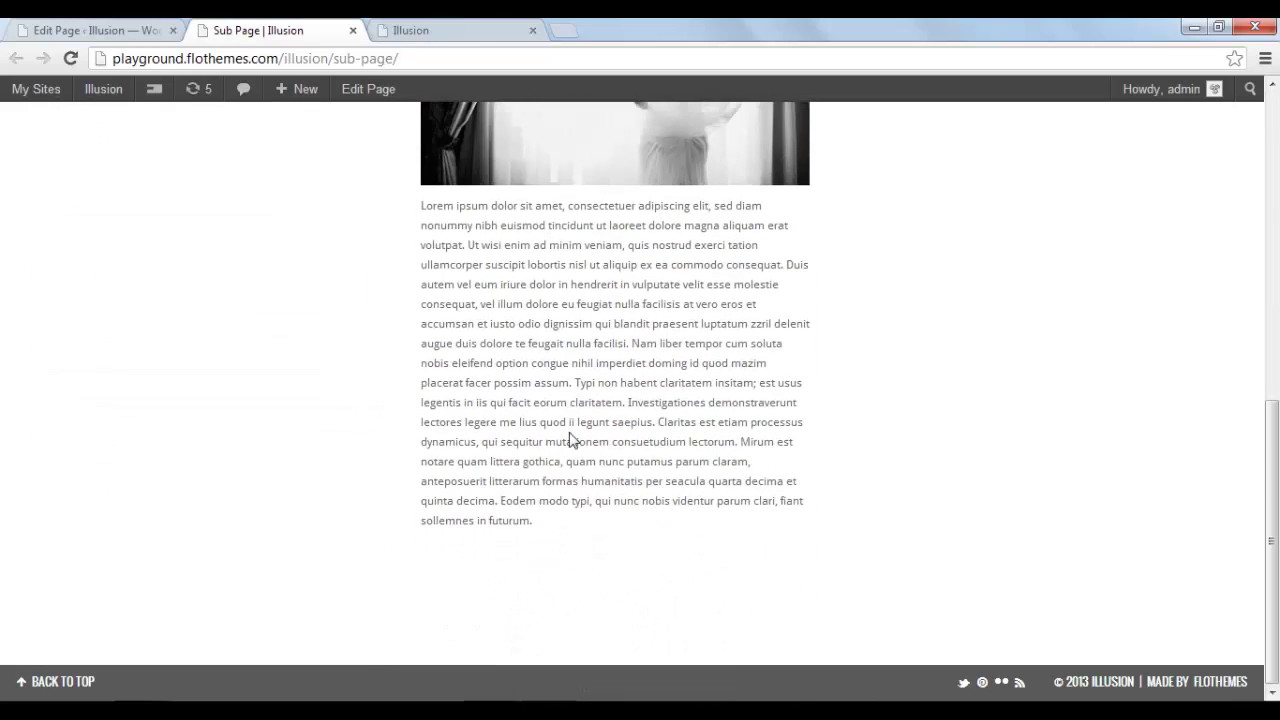
pyautogui.scroll(5, 572, 441)
pyautogui.scroll(-4, 563, 530)
pyautogui.moveTo(536, 614); pyautogui.dragTo(420, 289)
pyautogui.scroll(4, 422, 291)
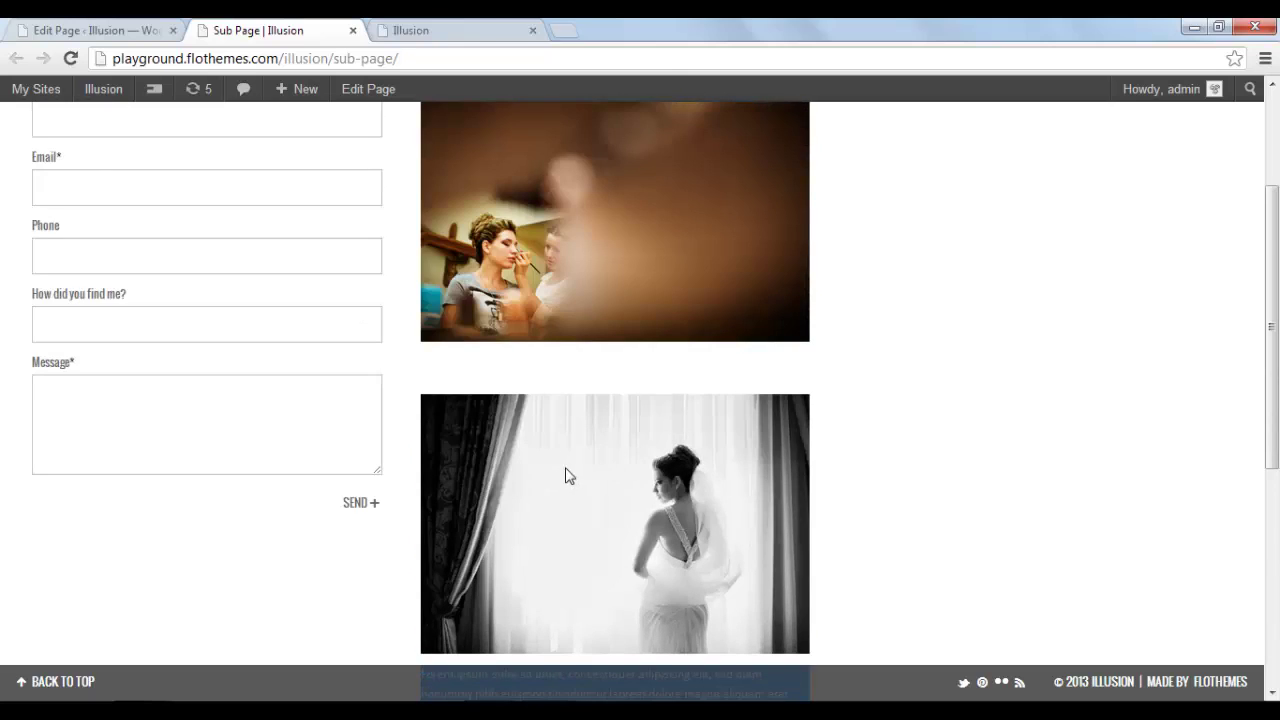
pyautogui.scroll(2, 76, 317)
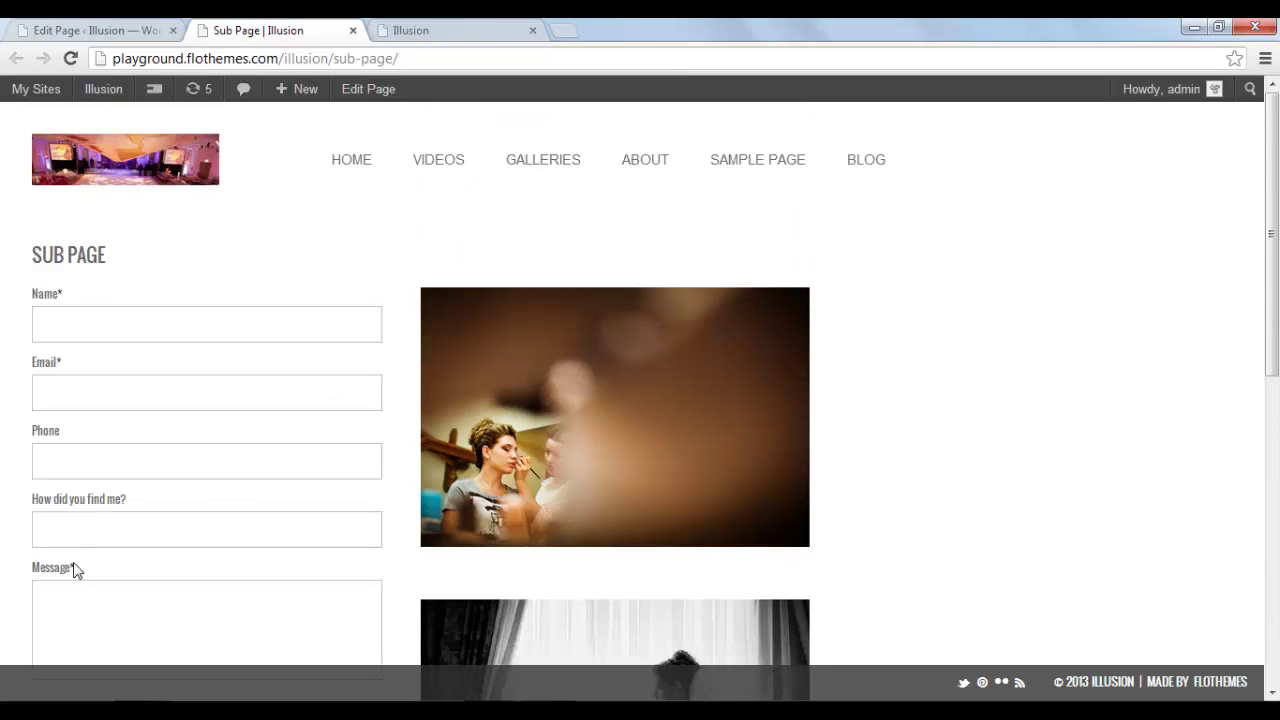
pyautogui.scroll(-2, 567, 470)
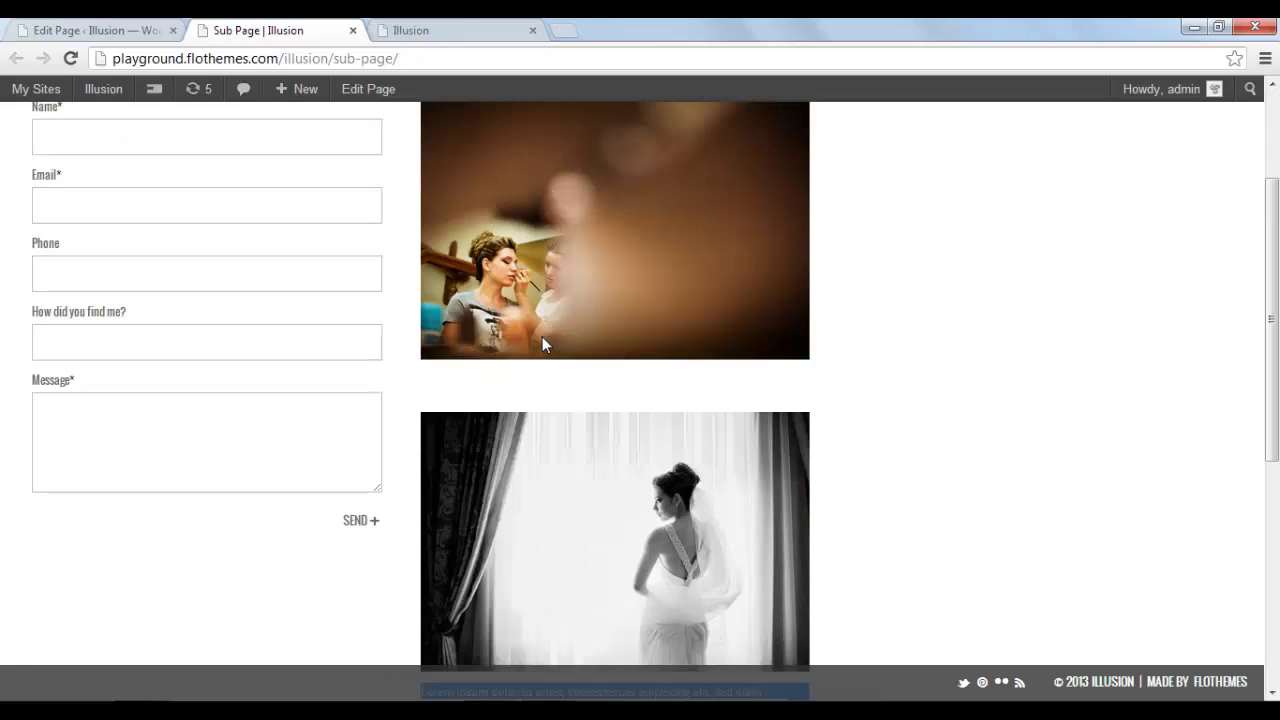
pyautogui.scroll(-3, 741, 466)
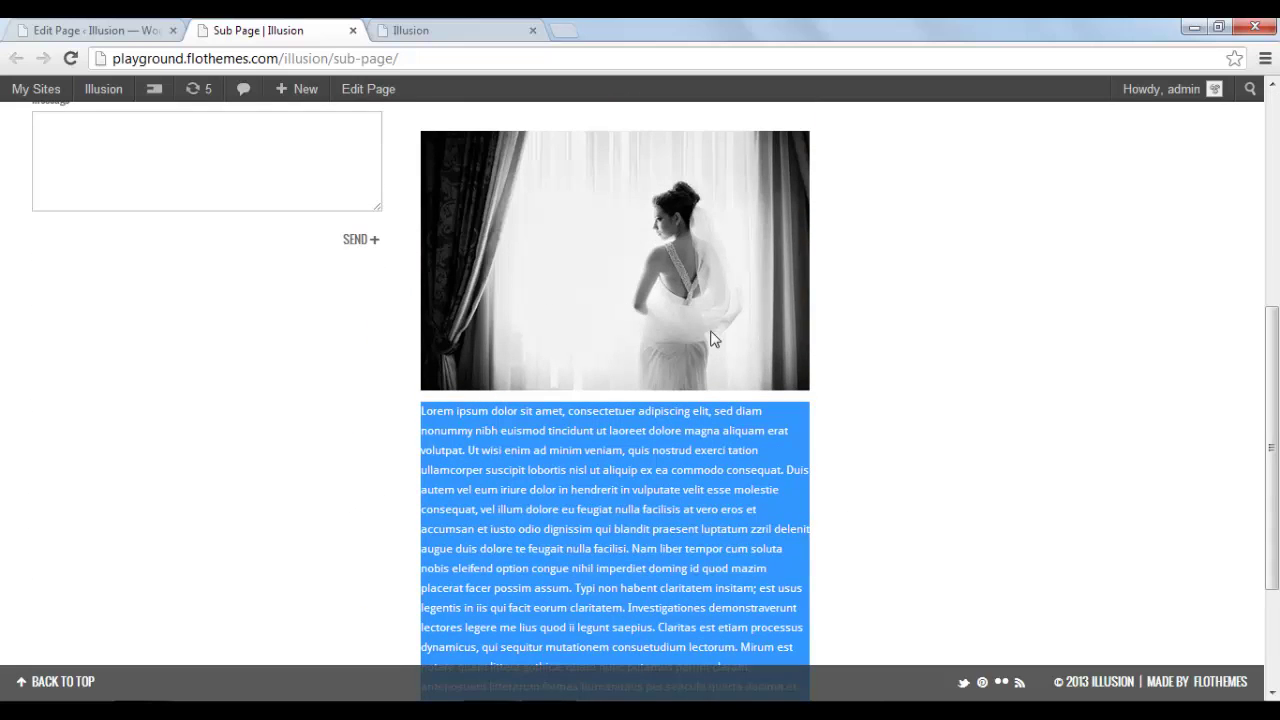
# Apply Template Image Left to the Sub Page, update it, and check the placement of the images and text on the reloaded live page.
pyautogui.click(95, 30)
pyautogui.click(1112, 571)
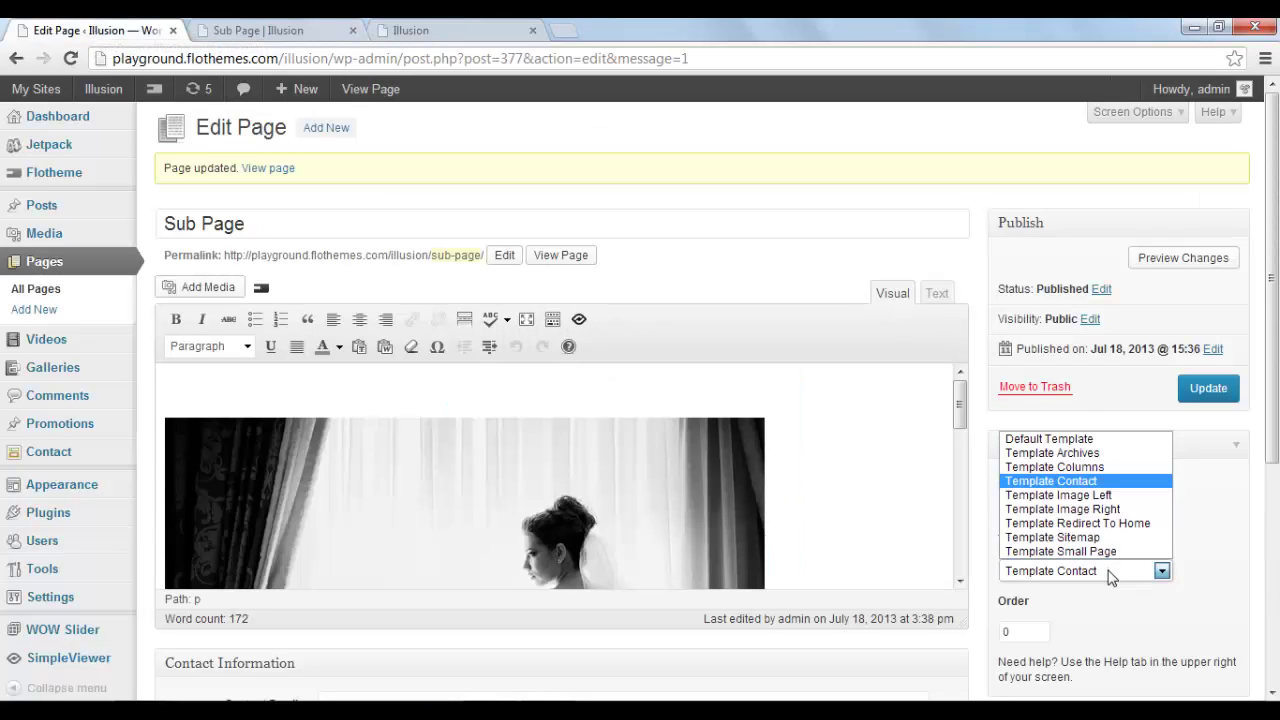
pyautogui.click(1125, 496)
pyautogui.click(1205, 390)
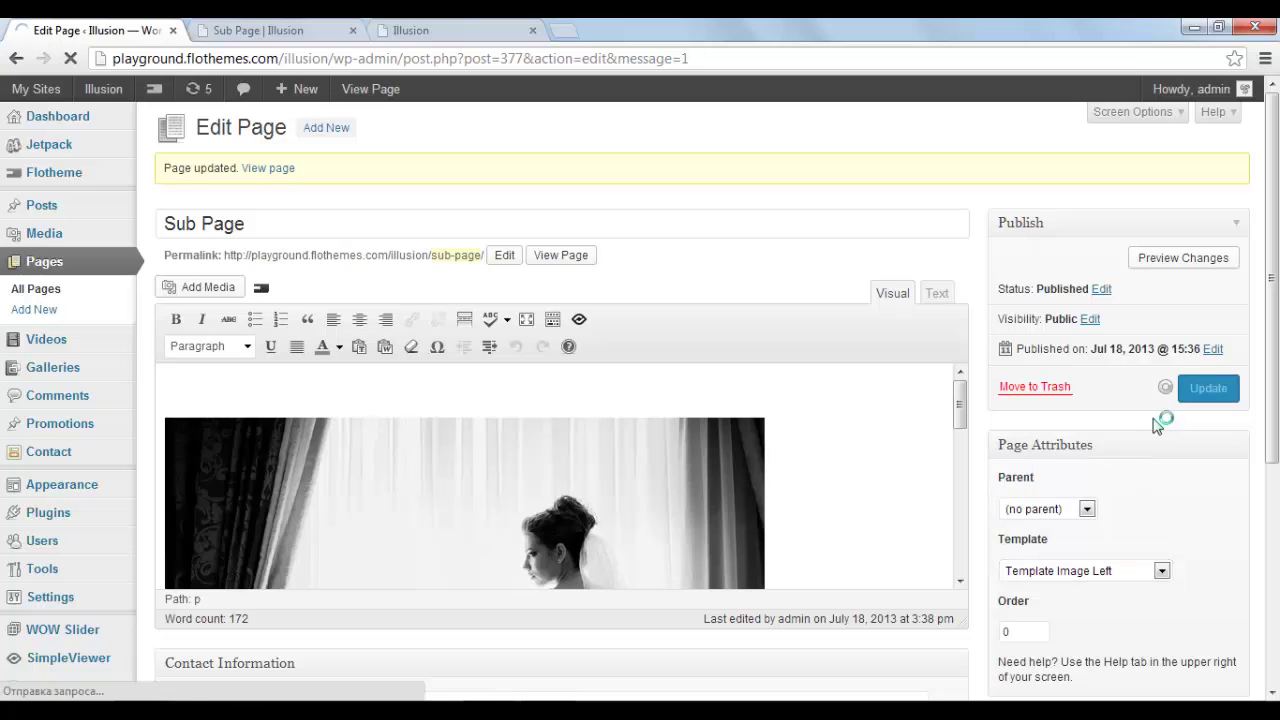
pyautogui.click(253, 31)
pyautogui.click(70, 58)
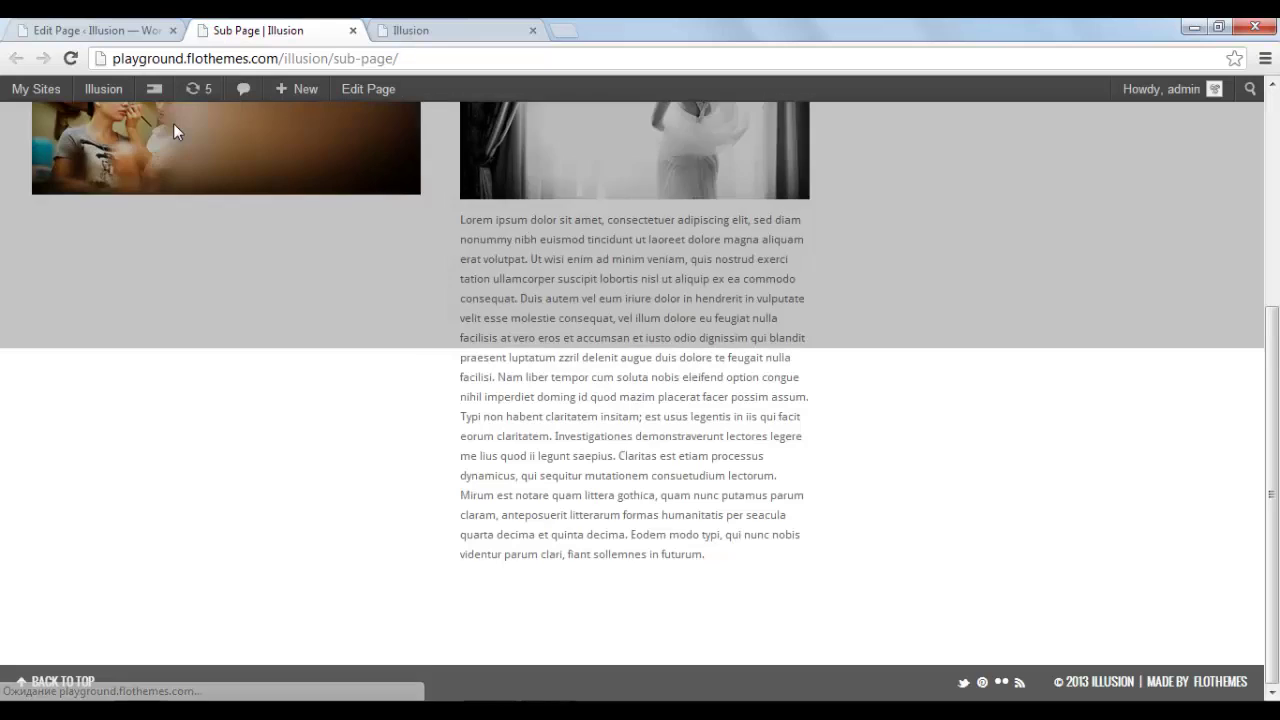
pyautogui.scroll(4, 680, 378)
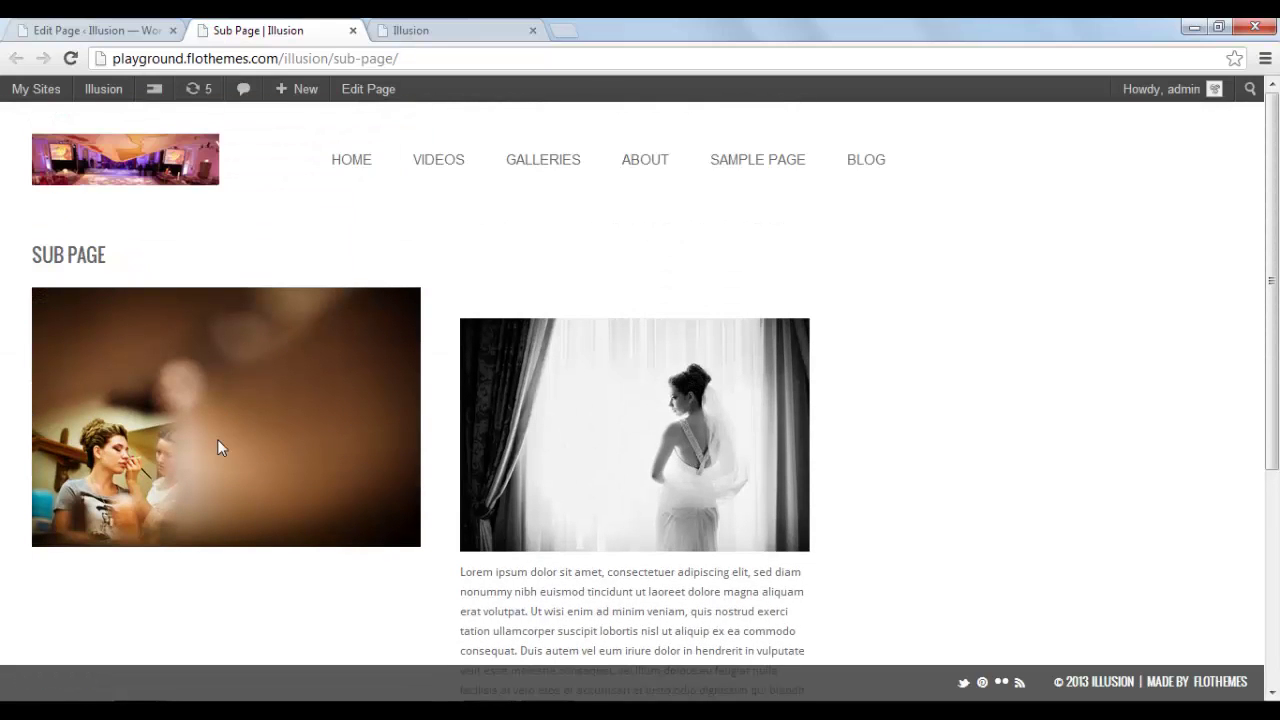
pyautogui.scroll(-4, 400, 400)
pyautogui.scroll(3, 420, 357)
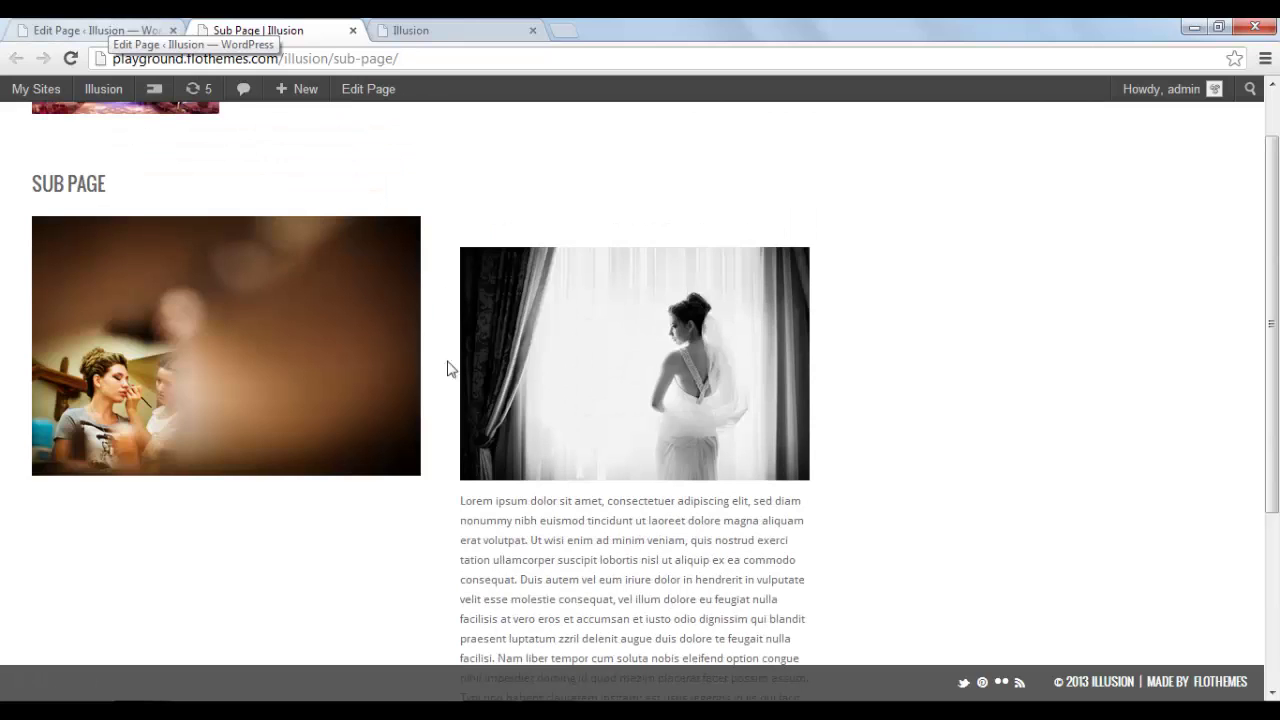
# Set the Sub Page's template back to Default Template in the page editor.
pyautogui.click(143, 28)
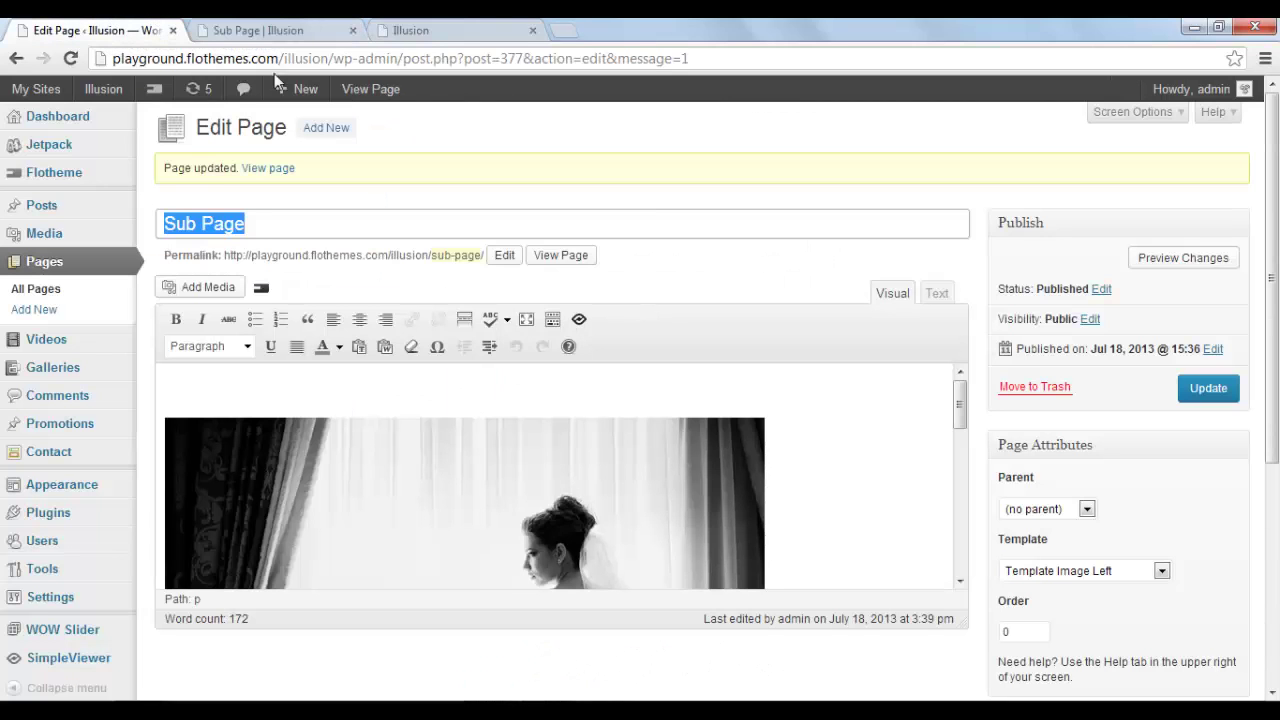
pyautogui.click(1080, 570)
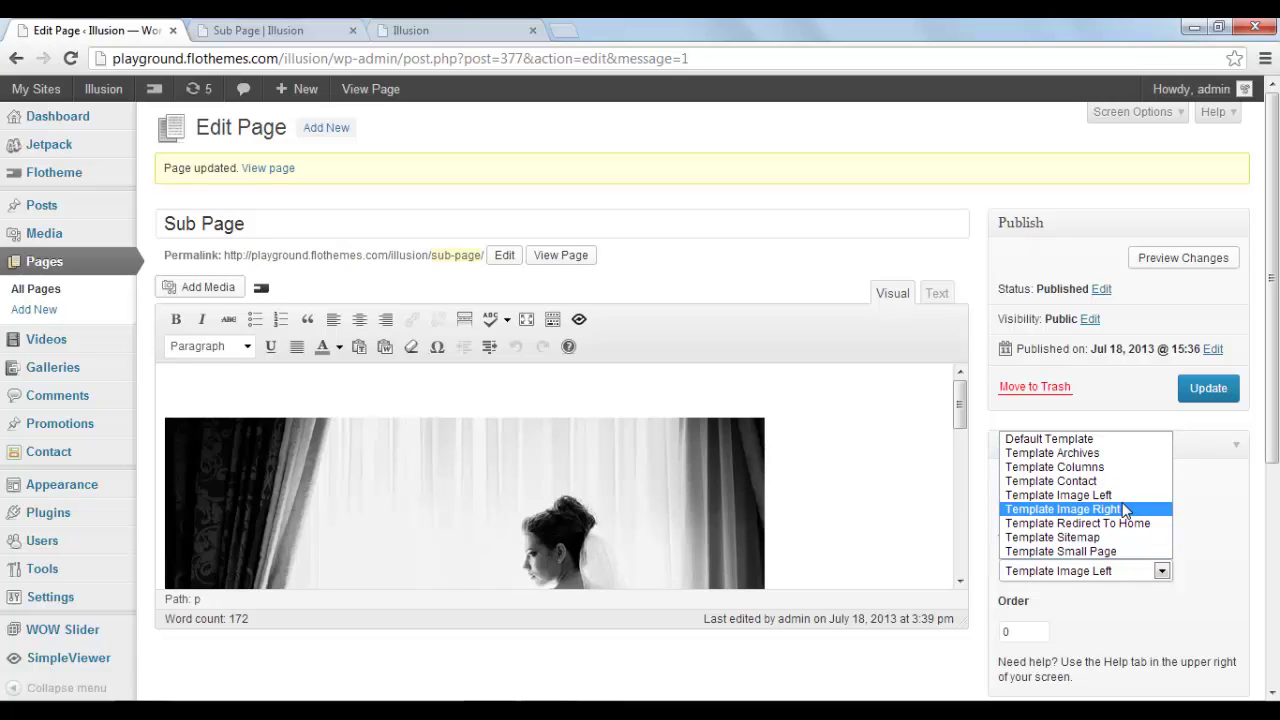
pyautogui.click(1137, 440)
pyautogui.scroll(-3, 491, 349)
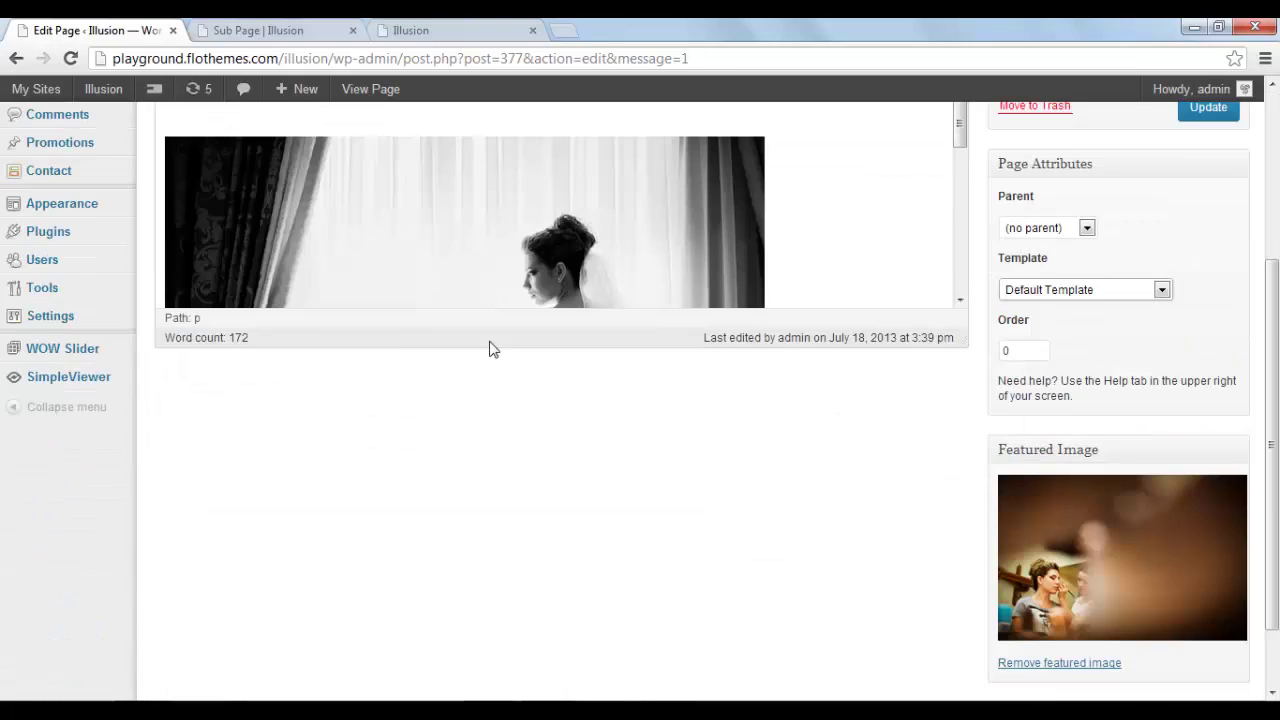
# Delete the inserted black-and-white photo from the Sub Page's content, keeping the paragraph text.
pyautogui.scroll(2, 603, 384)
pyautogui.moveTo(960, 314); pyautogui.dragTo(960, 357)
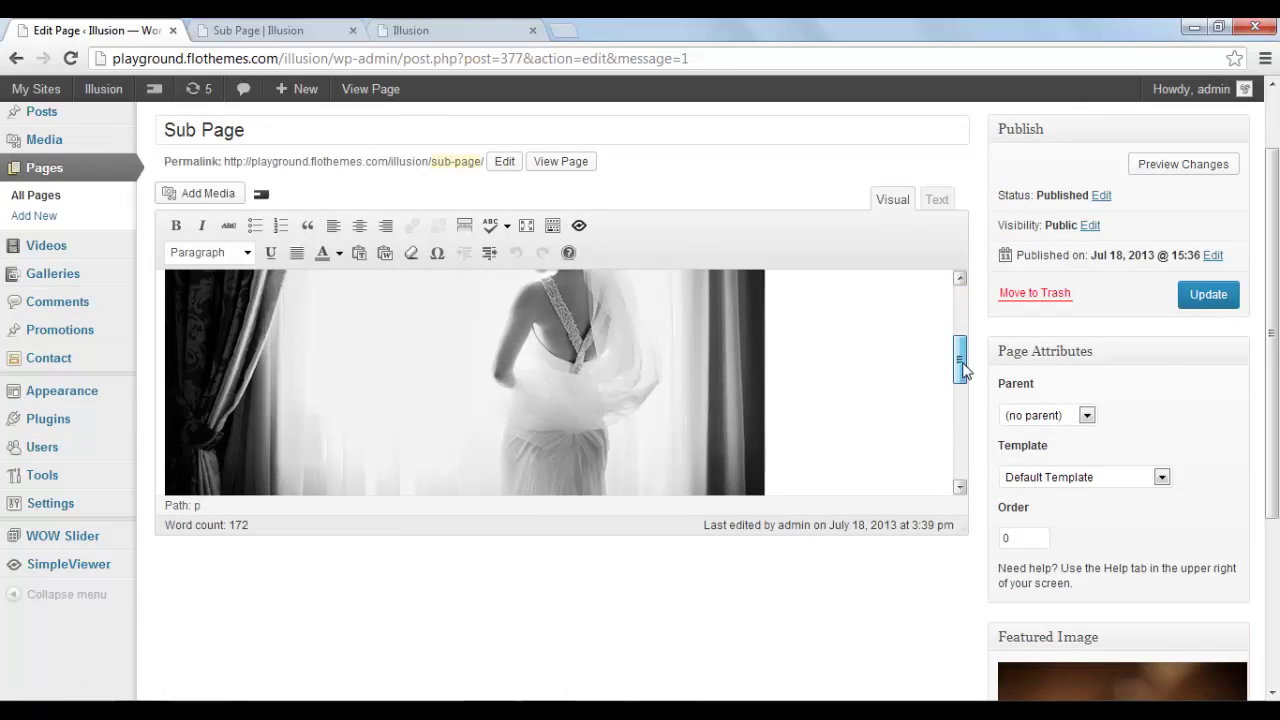
pyautogui.click(419, 360)
pyautogui.click(219, 292)
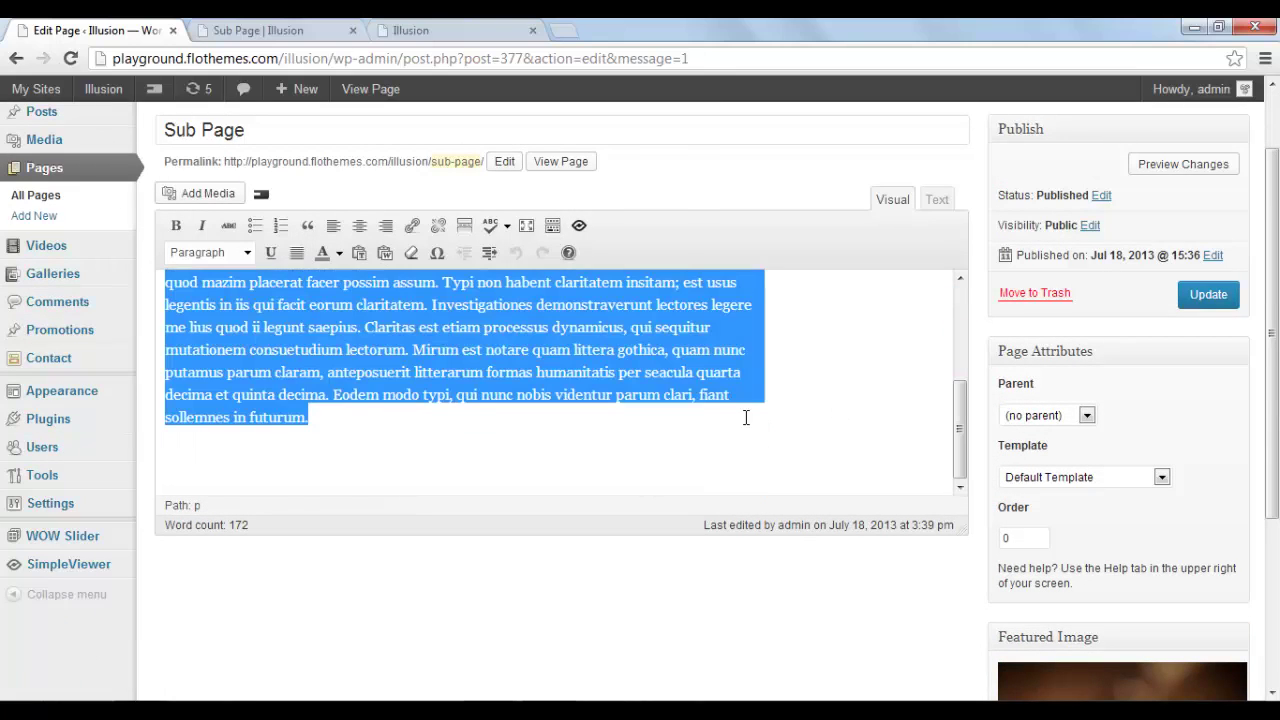
pyautogui.click(423, 422)
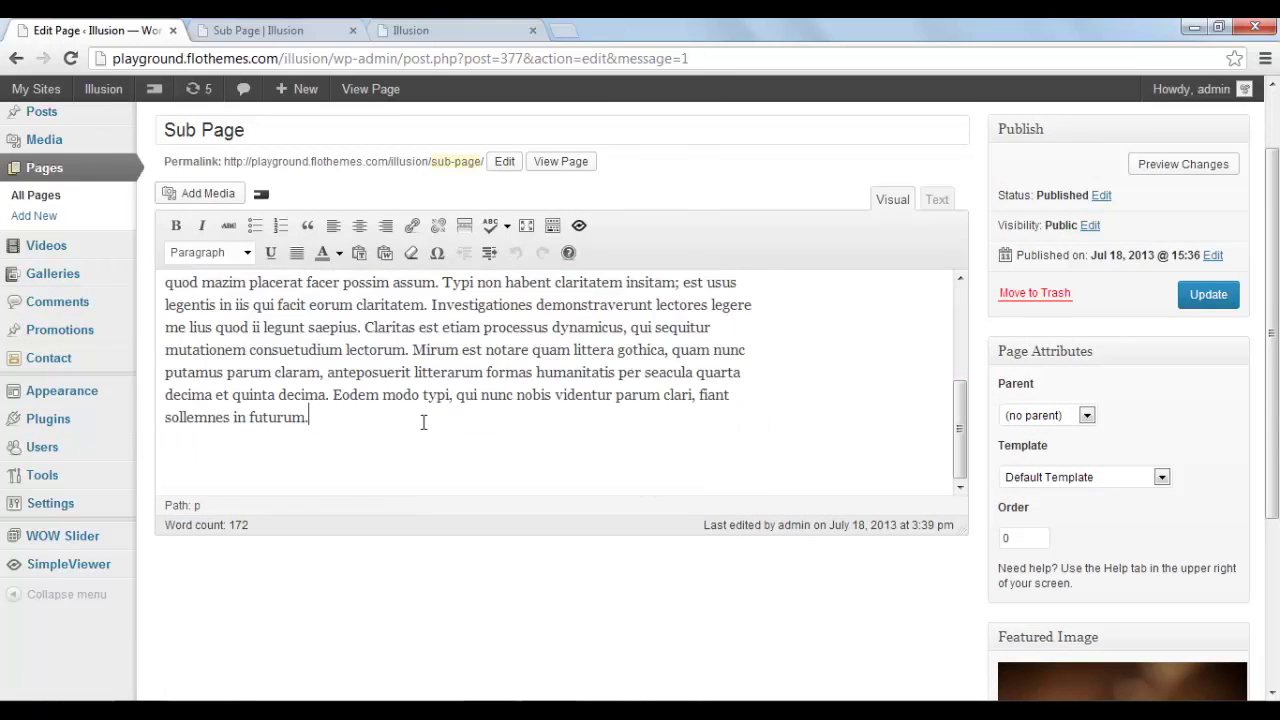
# Update the Sub Page with Default Template selected, reload the live page, and check how the featured image and text are laid out.
pyautogui.click(1158, 476)
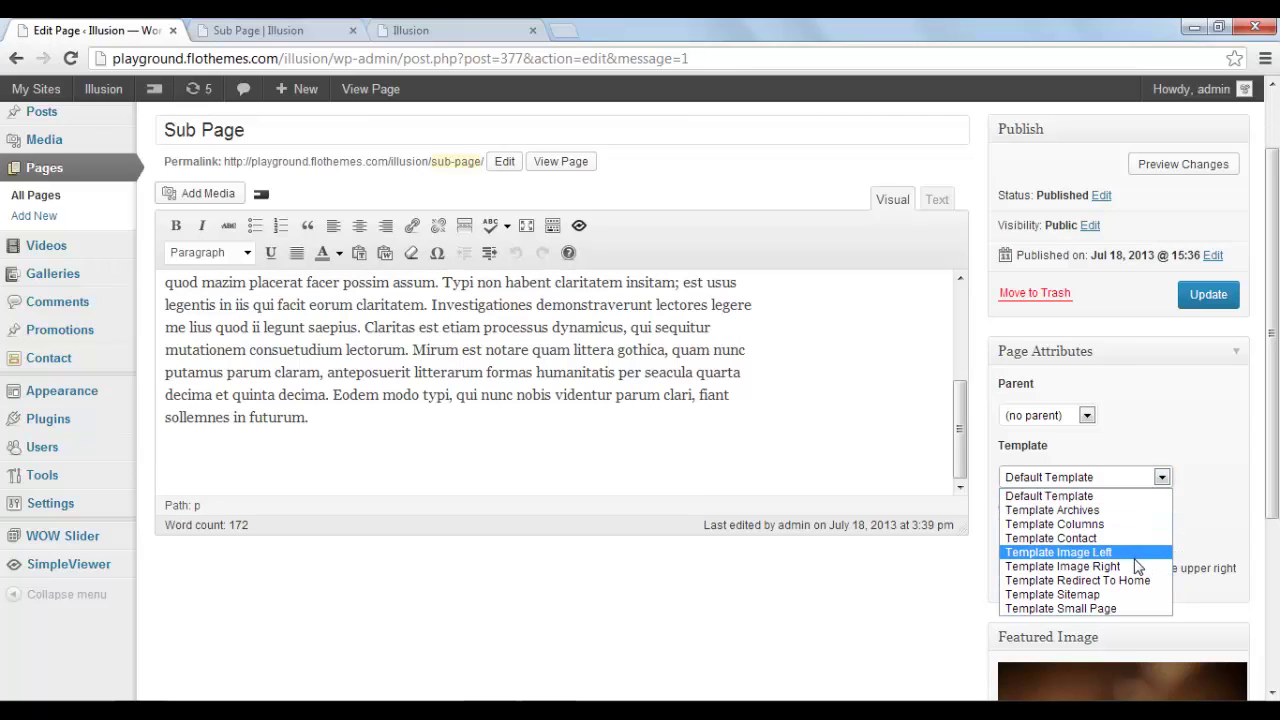
pyautogui.click(1116, 494)
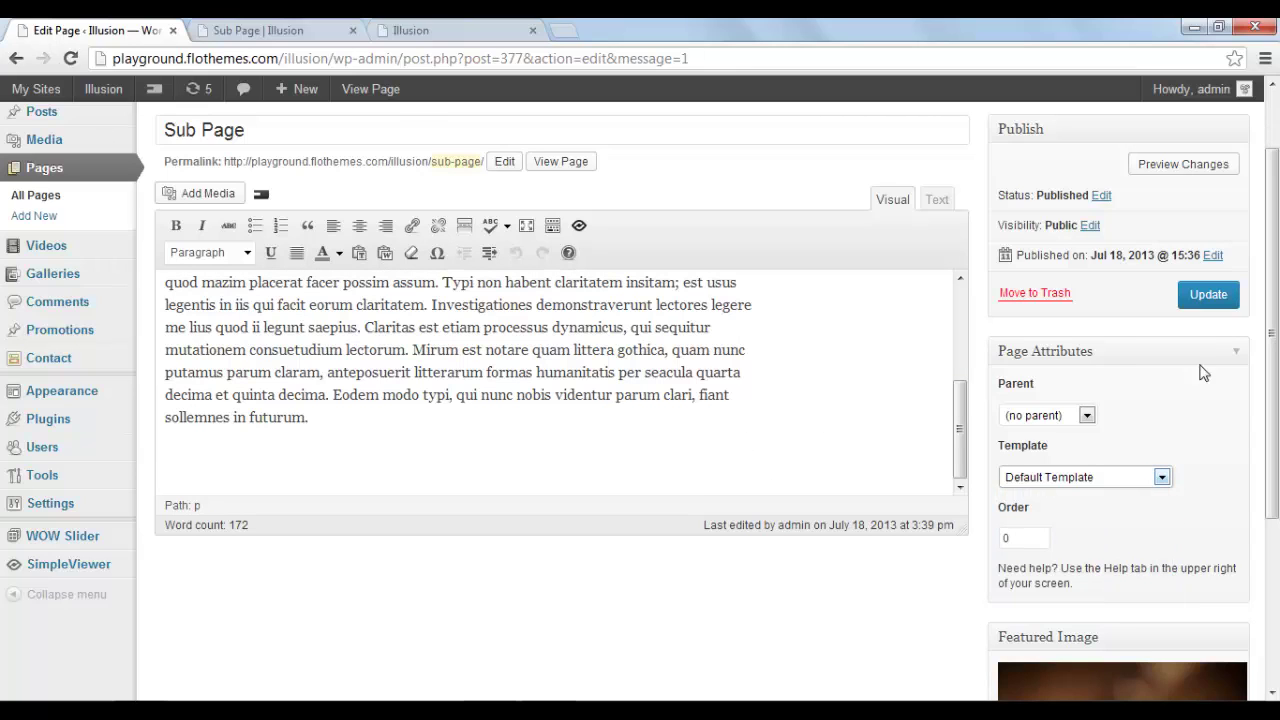
pyautogui.click(1210, 294)
pyautogui.click(228, 30)
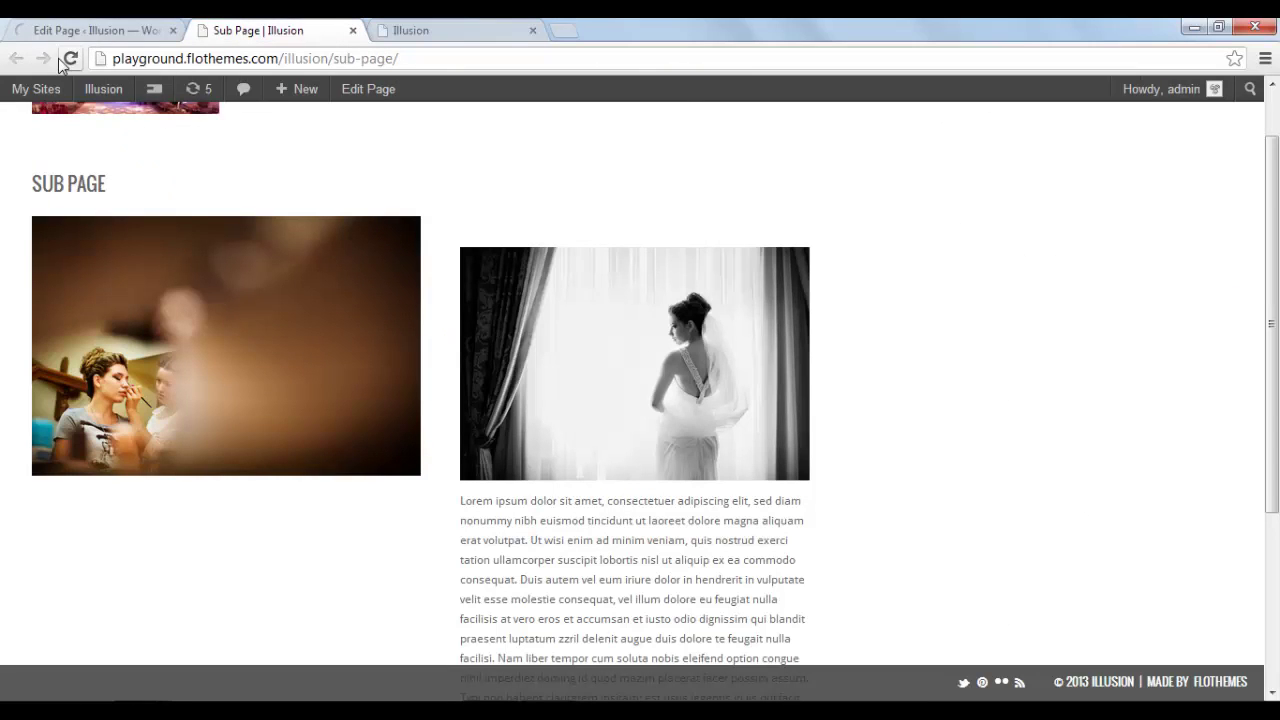
pyautogui.click(70, 58)
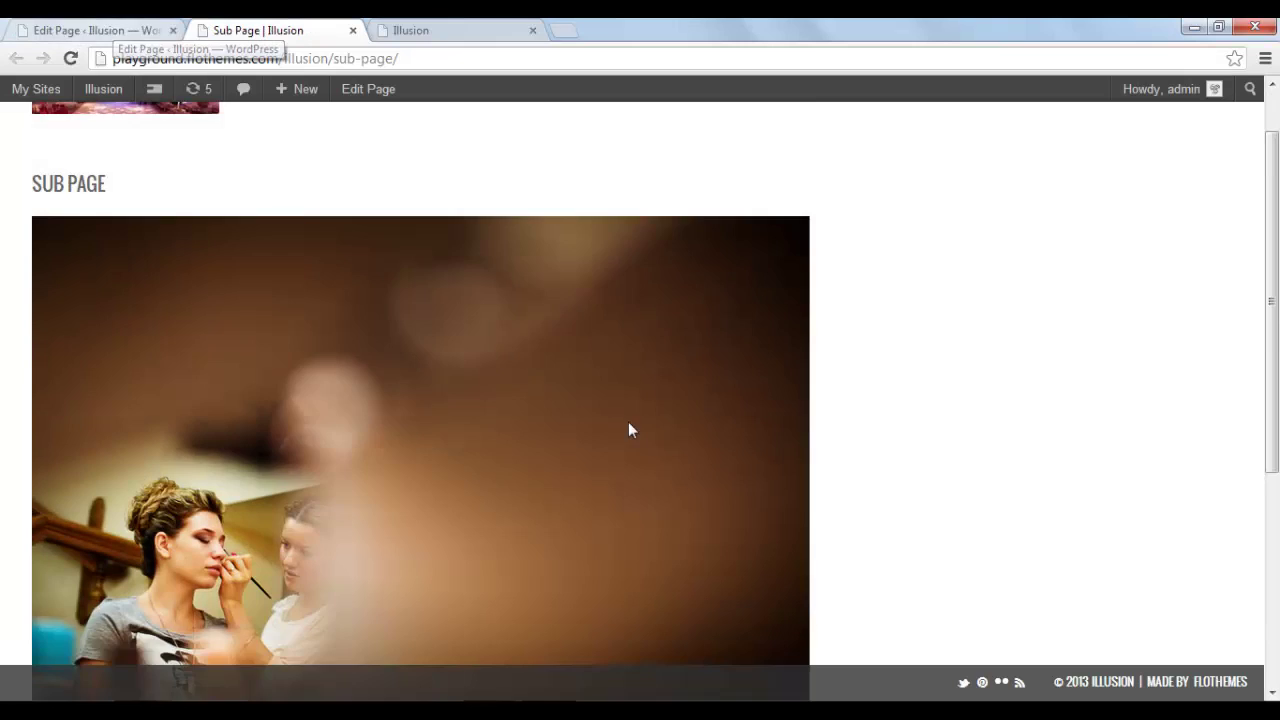
pyautogui.scroll(-4, 610, 400)
pyautogui.scroll(5, 540, 410)
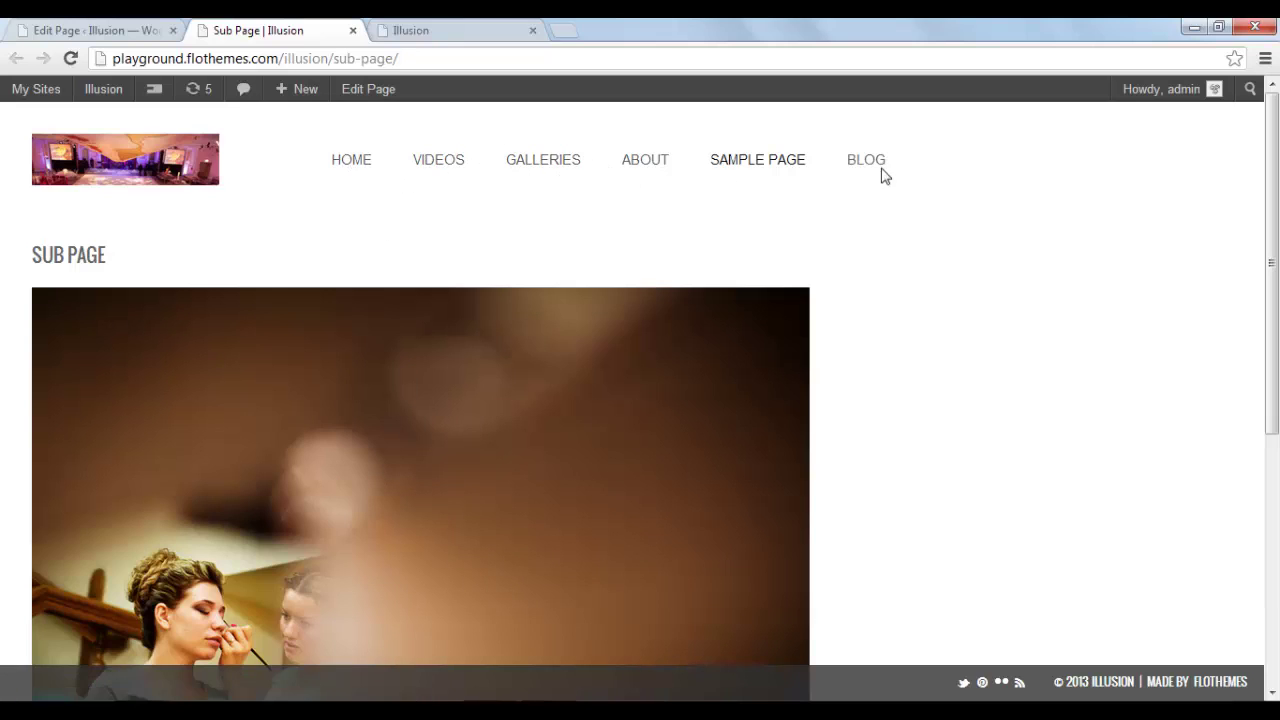
# Open the live site's home page and check which pages its navigation offers.
pyautogui.click(366, 166)
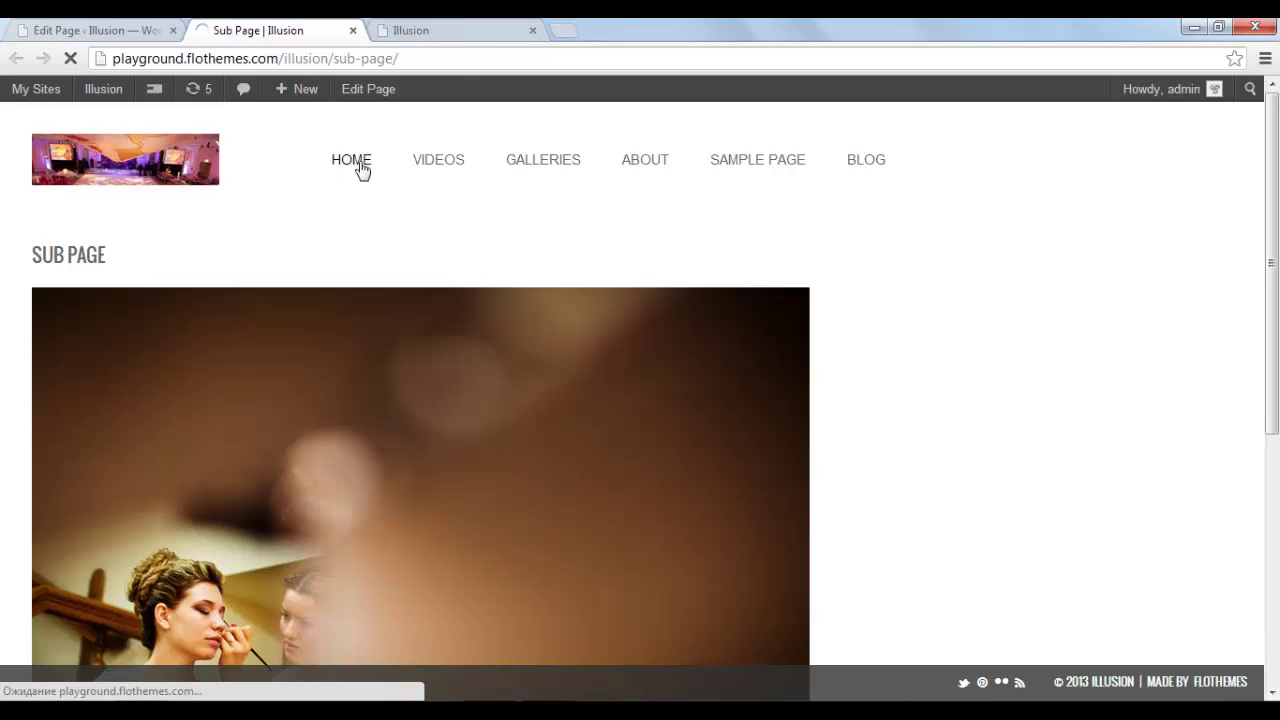
pyautogui.click(75, 30)
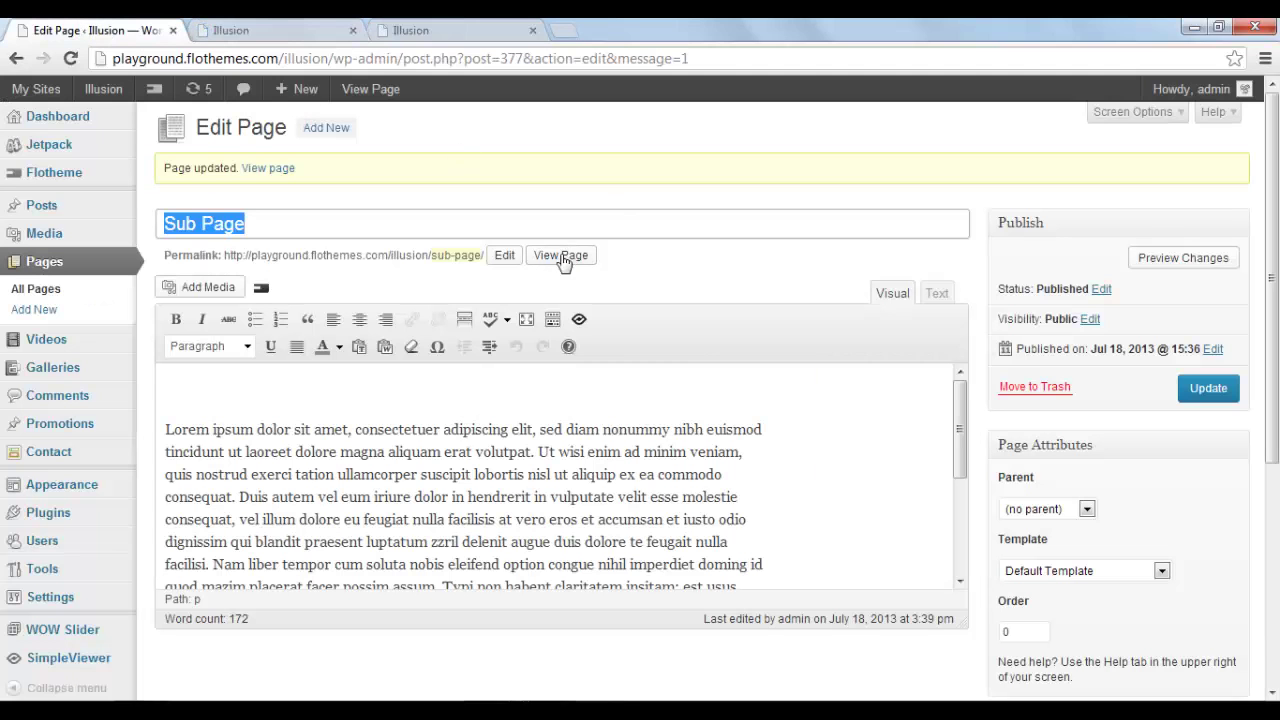
pyautogui.click(283, 28)
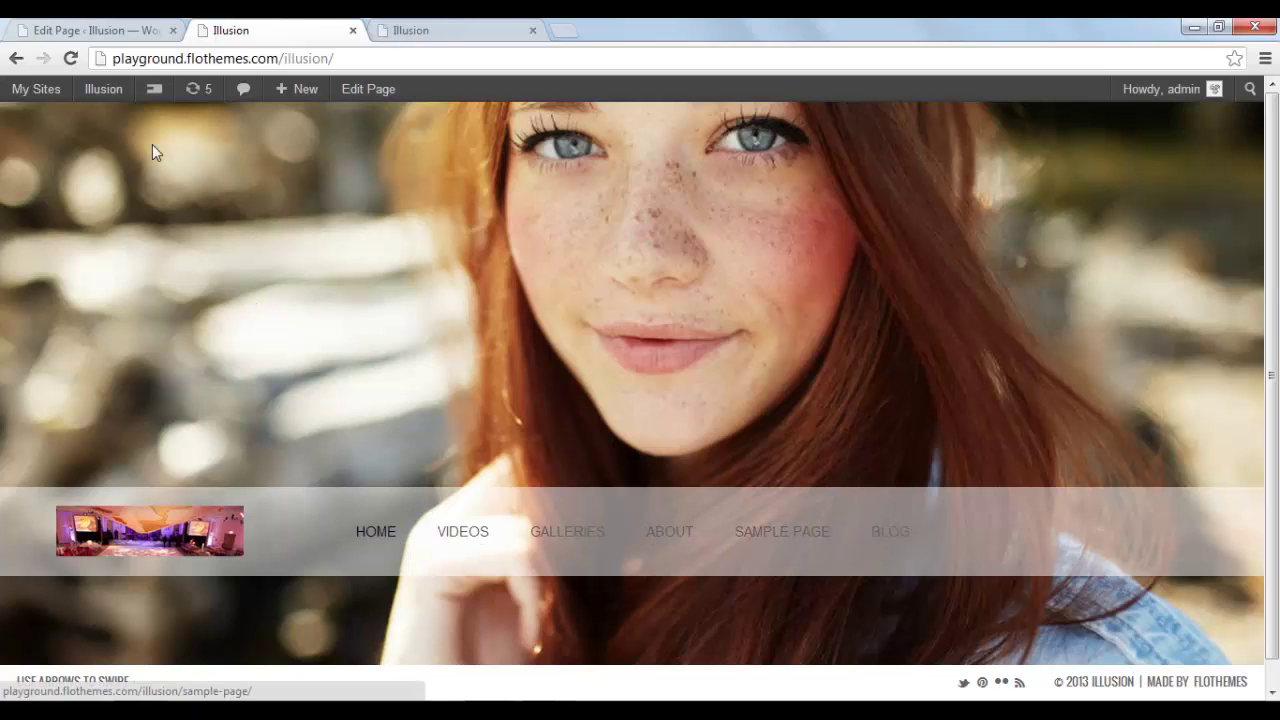
pyautogui.click(92, 30)
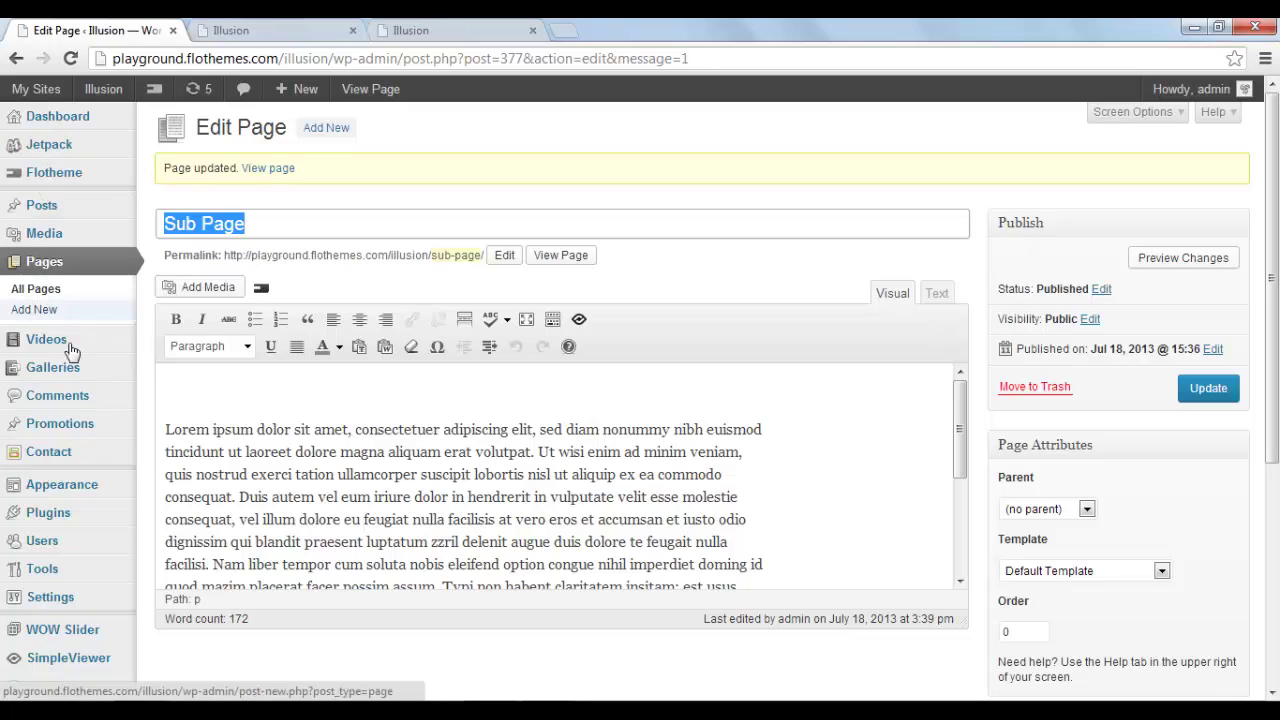
# Open the Menus settings and add the Sub Page to the Navigation menu.
pyautogui.moveTo(80, 484)
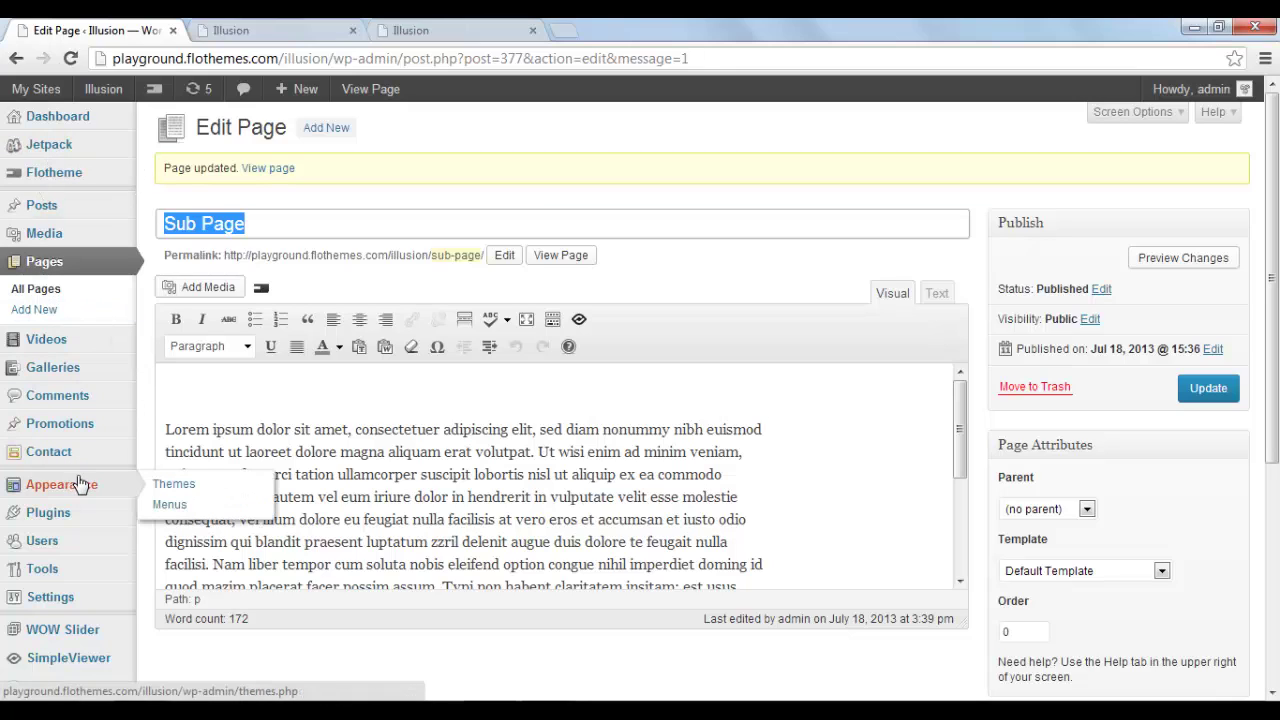
pyautogui.click(188, 508)
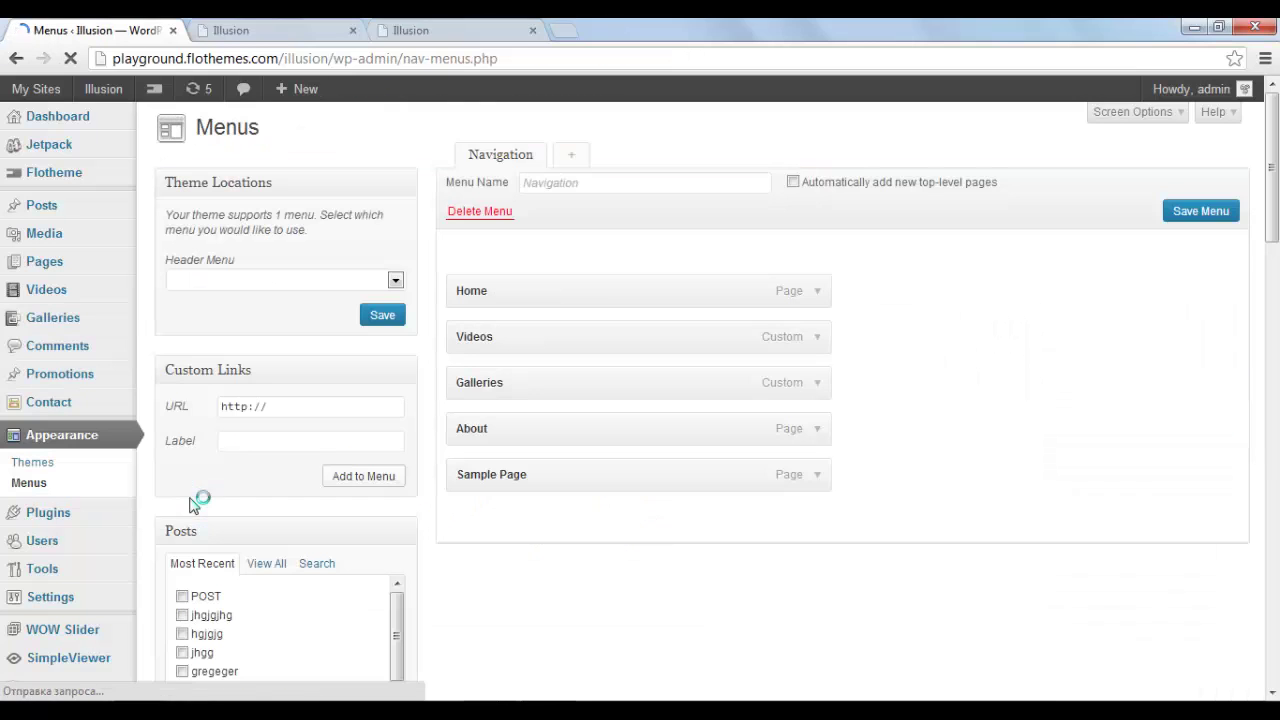
pyautogui.scroll(-5, 586, 426)
pyautogui.scroll(-3, 586, 426)
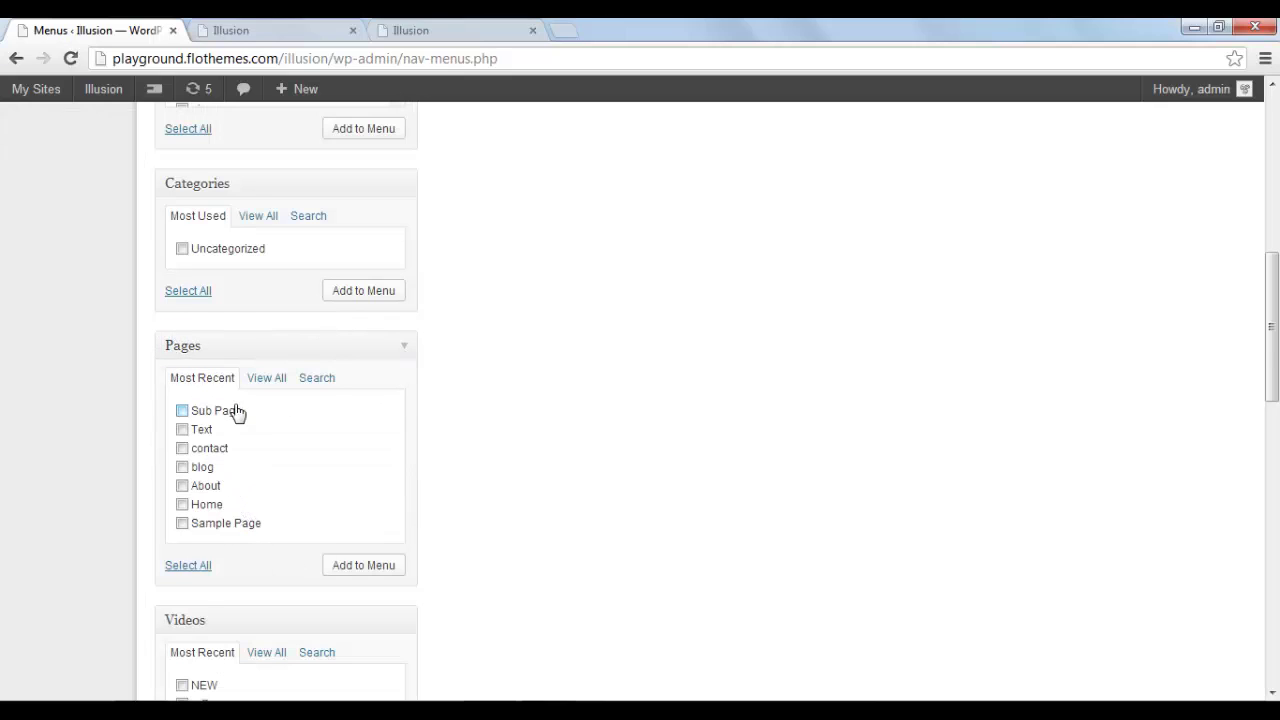
pyautogui.scroll(-1, 279, 415)
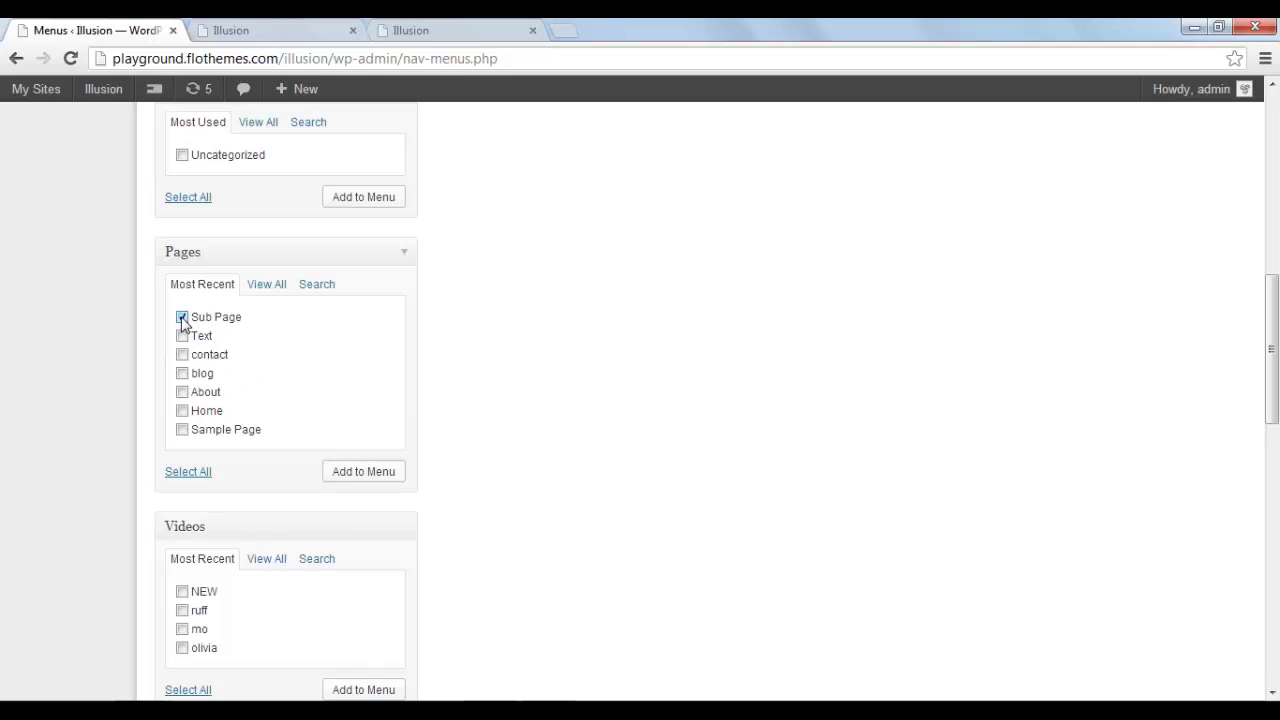
pyautogui.click(361, 476)
# Save the Navigation menu and reload the live home page.
pyautogui.scroll(5, 580, 474)
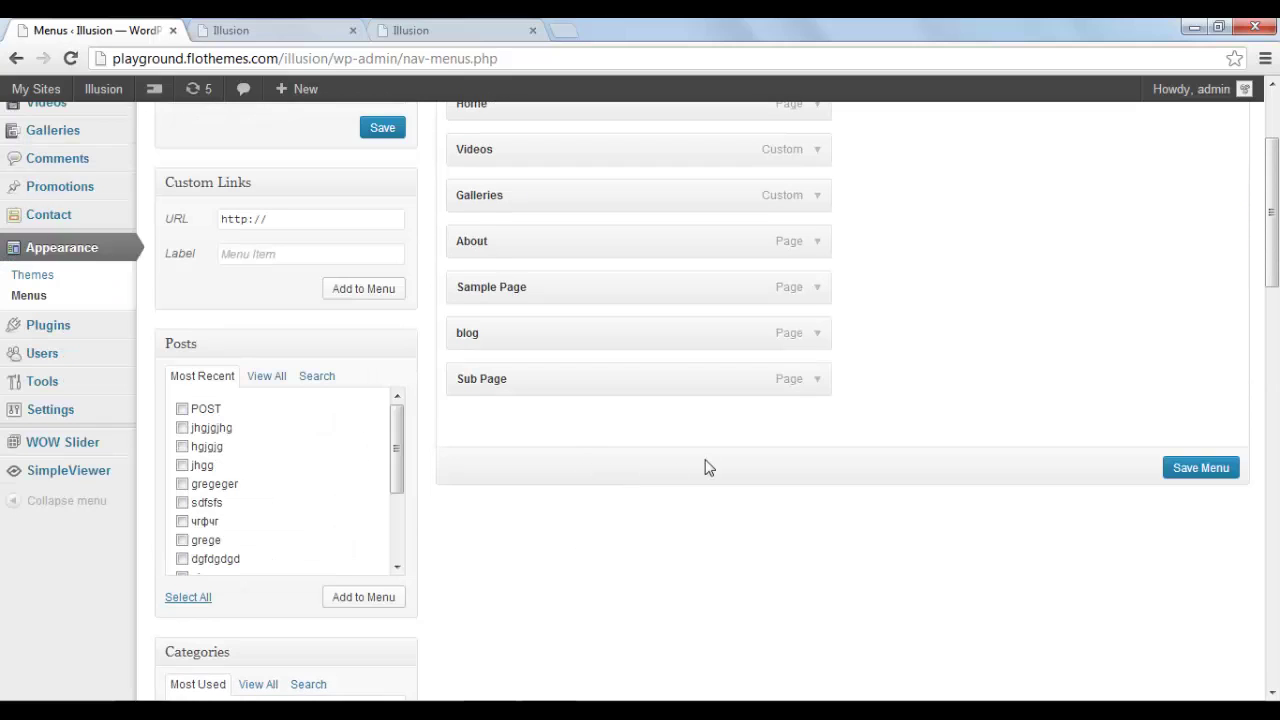
pyautogui.scroll(2, 532, 408)
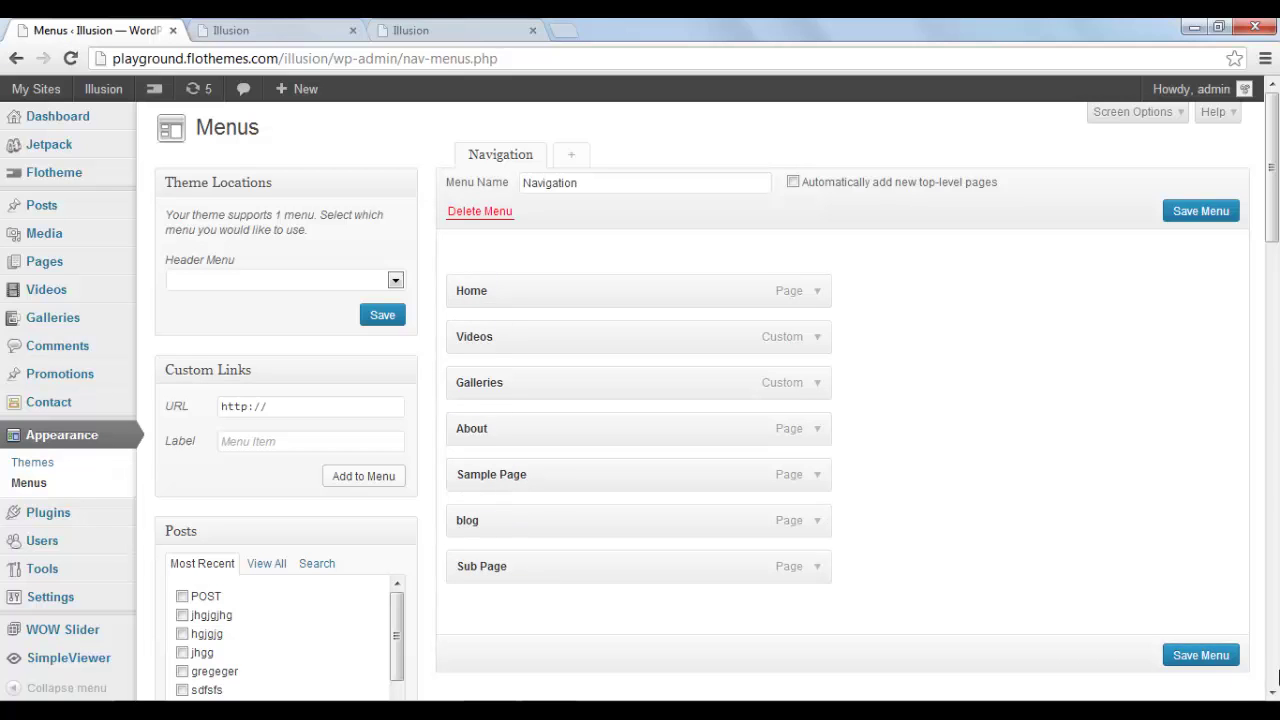
pyautogui.click(1201, 655)
pyautogui.click(245, 30)
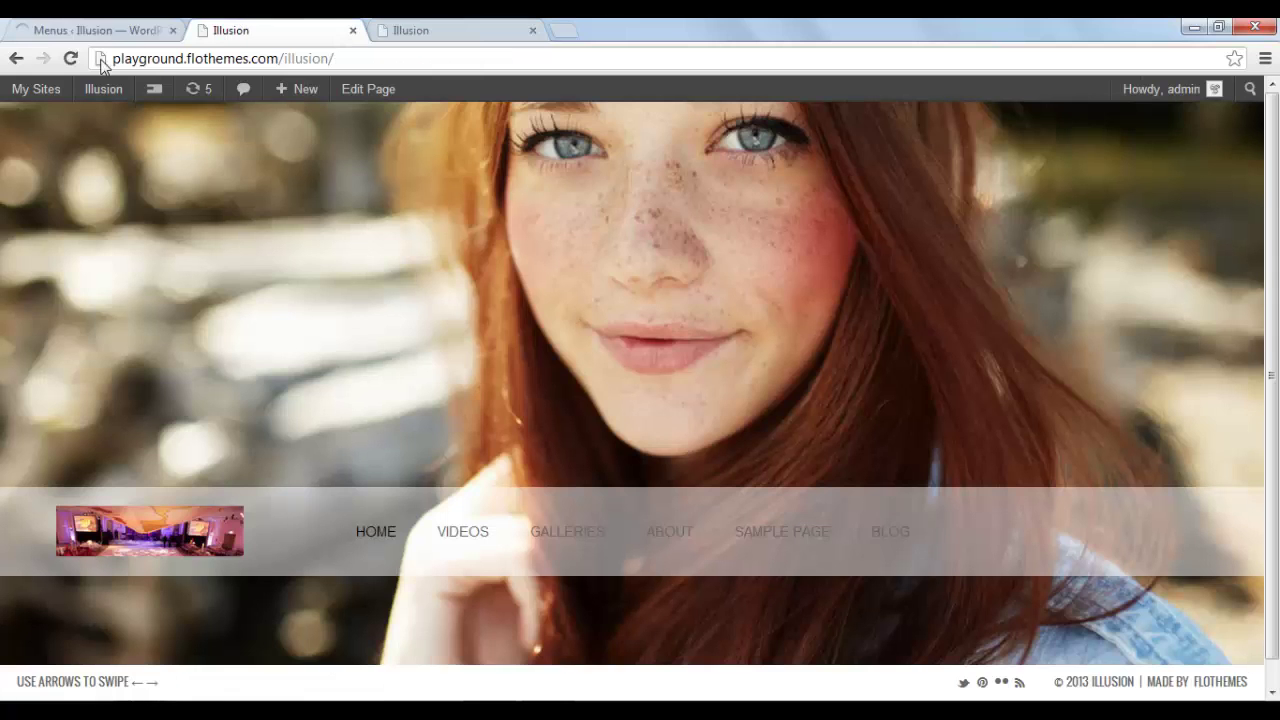
pyautogui.click(70, 58)
# Nest Sub Page under Sample Page, above blog, in the Navigation menu and save the menu.
pyautogui.click(68, 28)
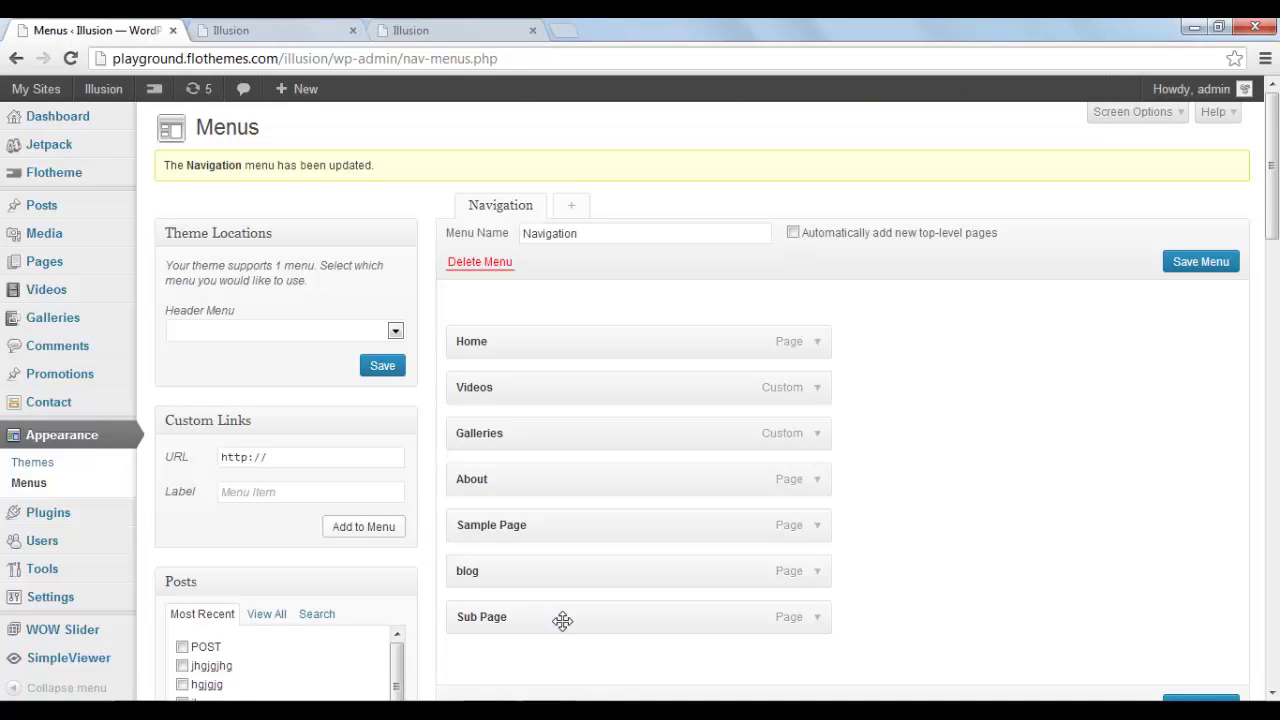
pyautogui.moveTo(563, 621); pyautogui.dragTo(598, 577)
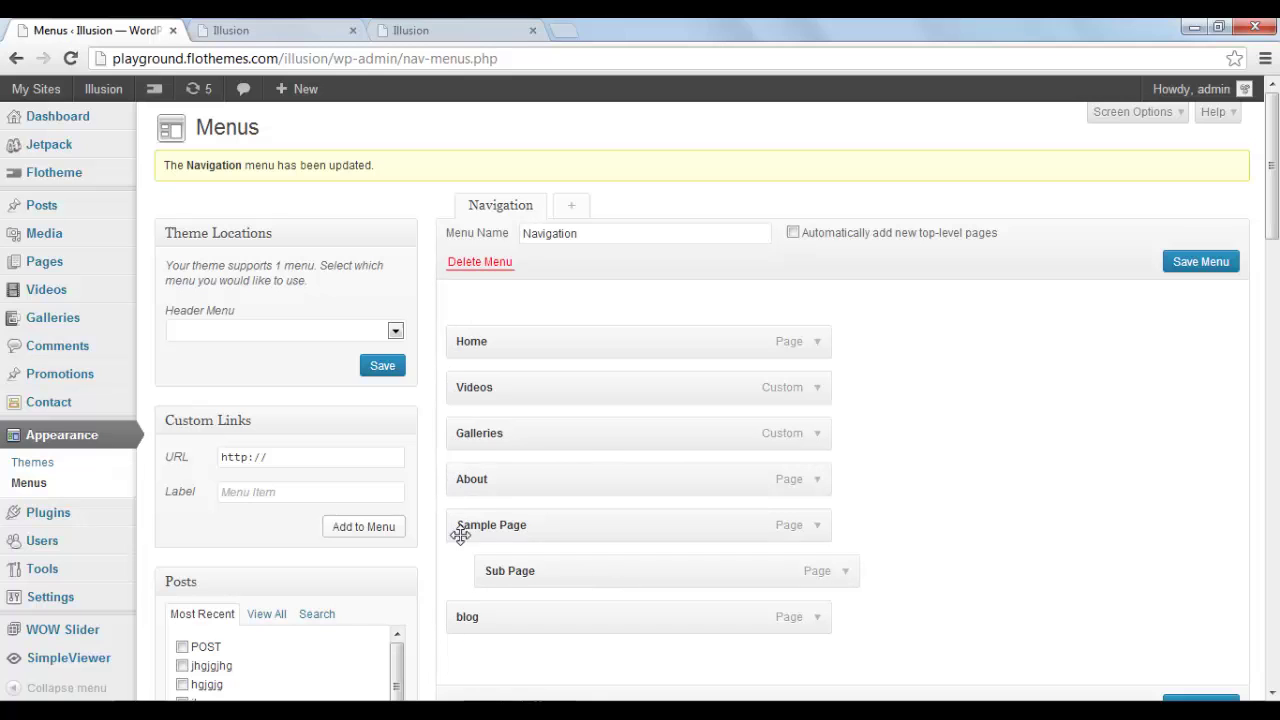
pyautogui.click(228, 30)
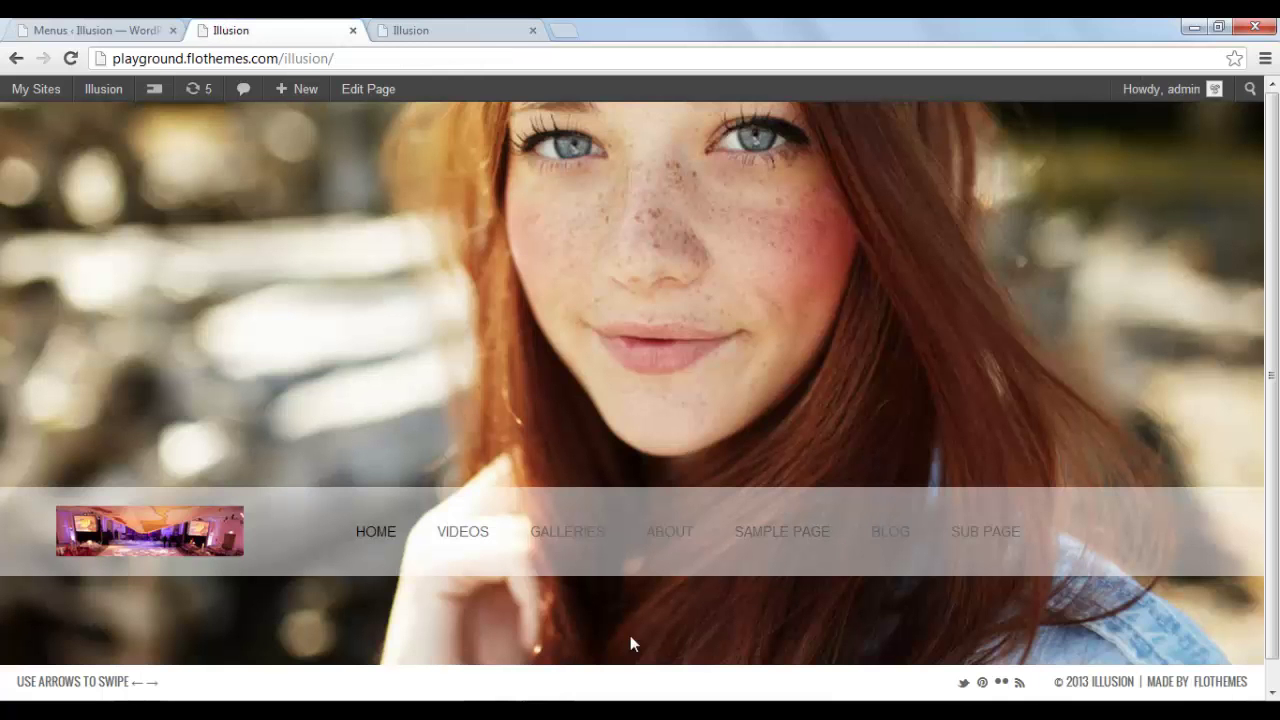
pyautogui.click(86, 32)
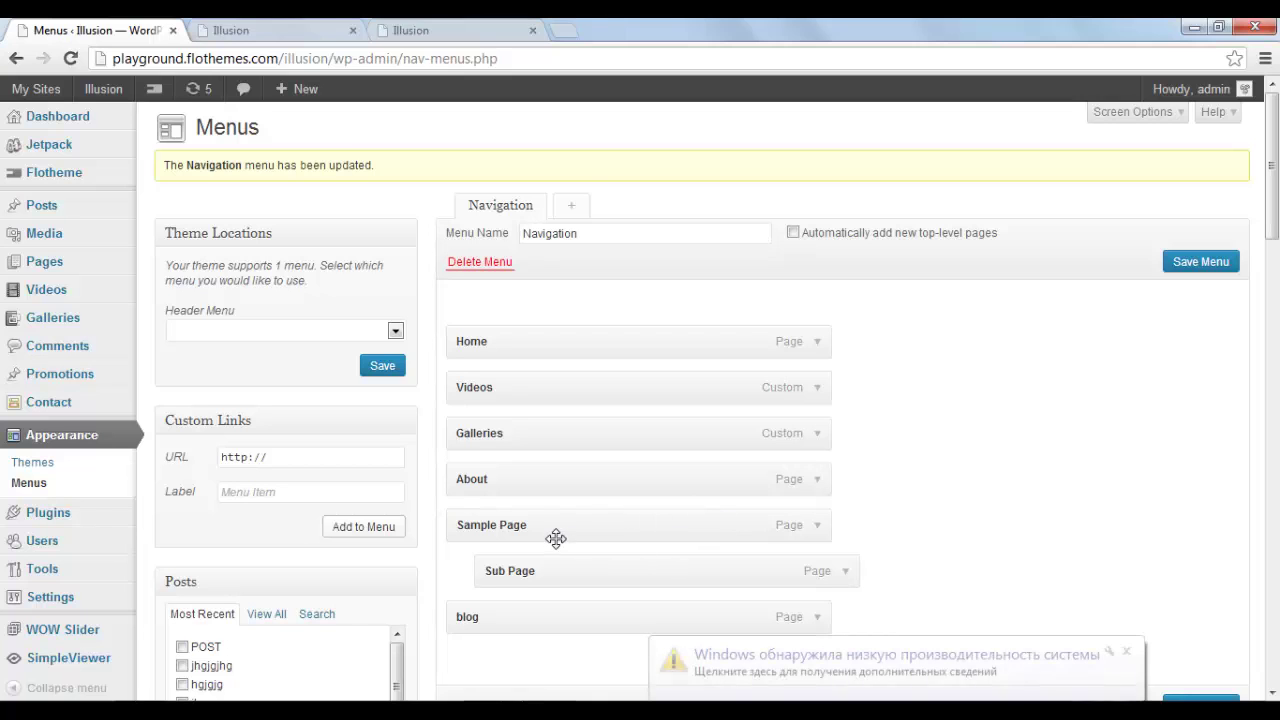
pyautogui.click(1126, 651)
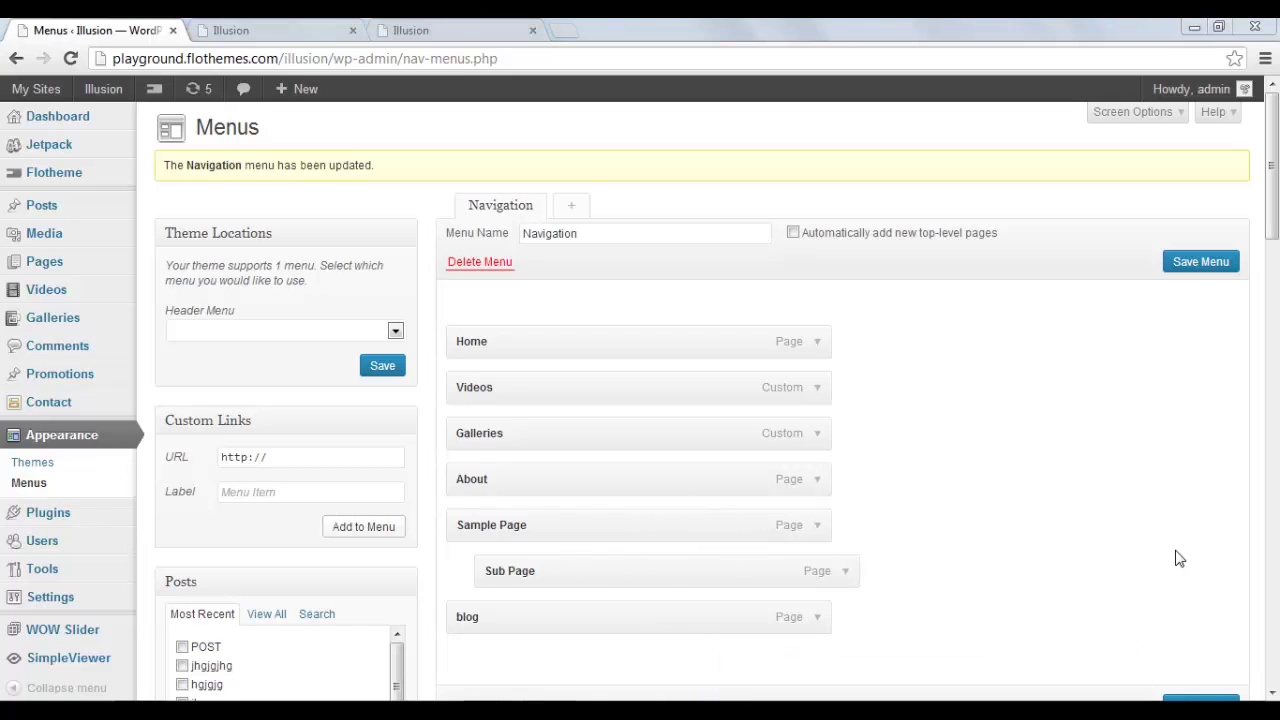
pyautogui.scroll(-2, 1180, 607)
pyautogui.click(1190, 518)
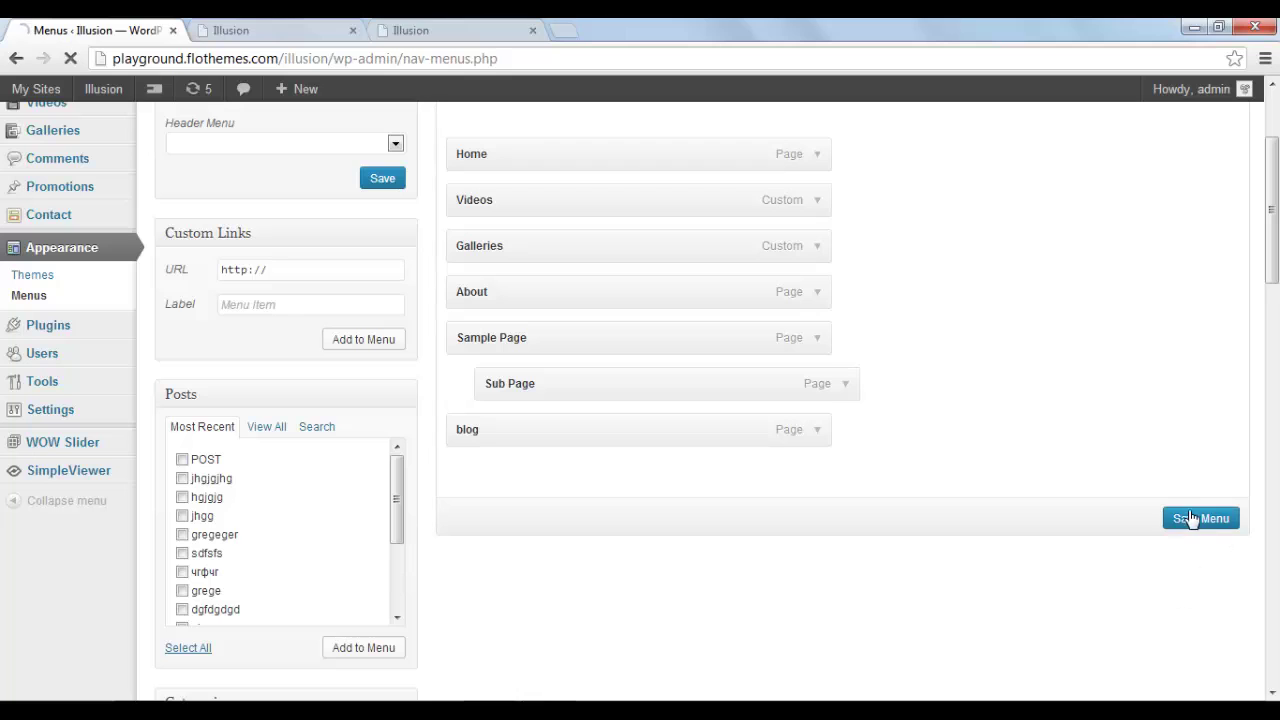
# Reload the live home page and open Sub Page from the Sample Page submenu.
pyautogui.click(285, 30)
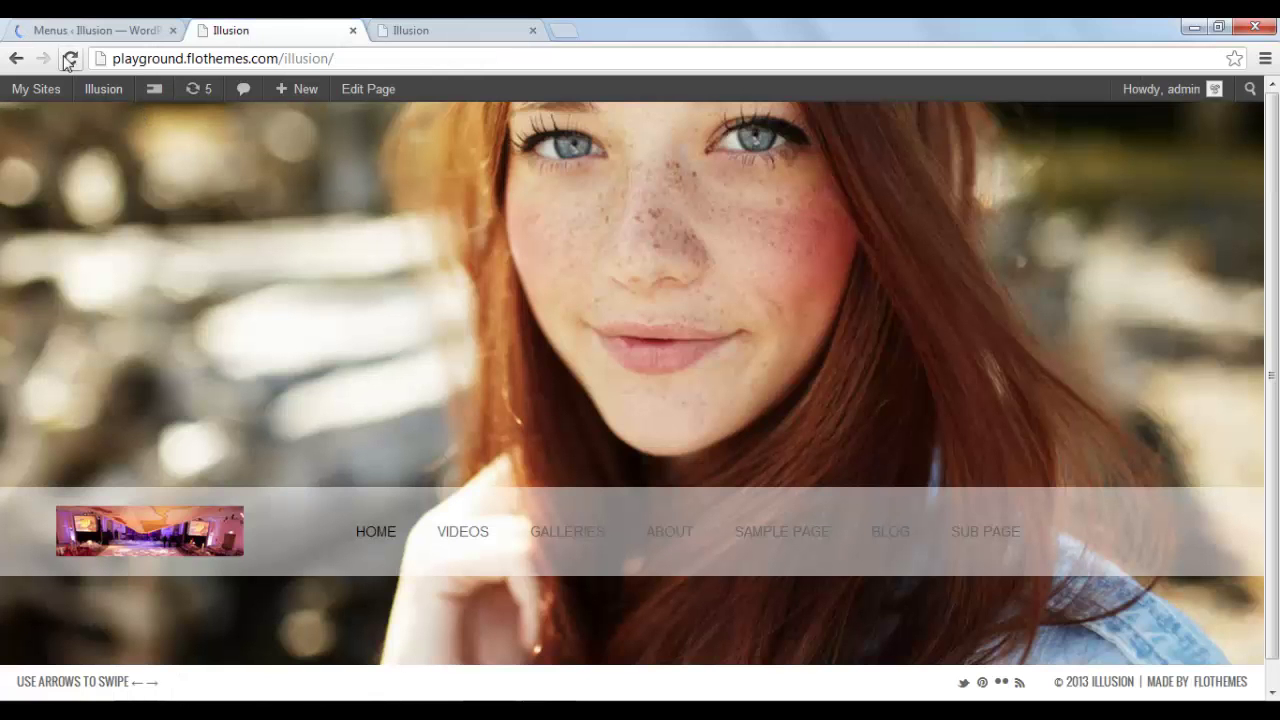
pyautogui.click(70, 58)
pyautogui.moveTo(786, 543)
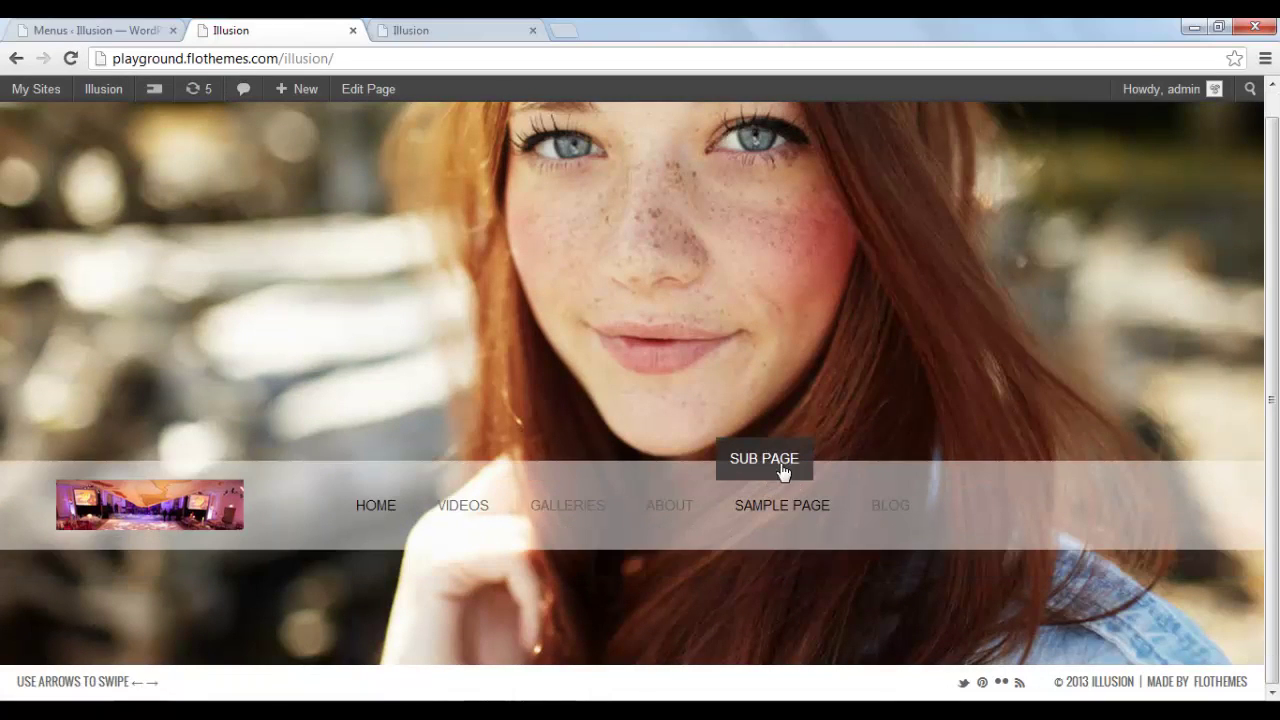
pyautogui.click(780, 466)
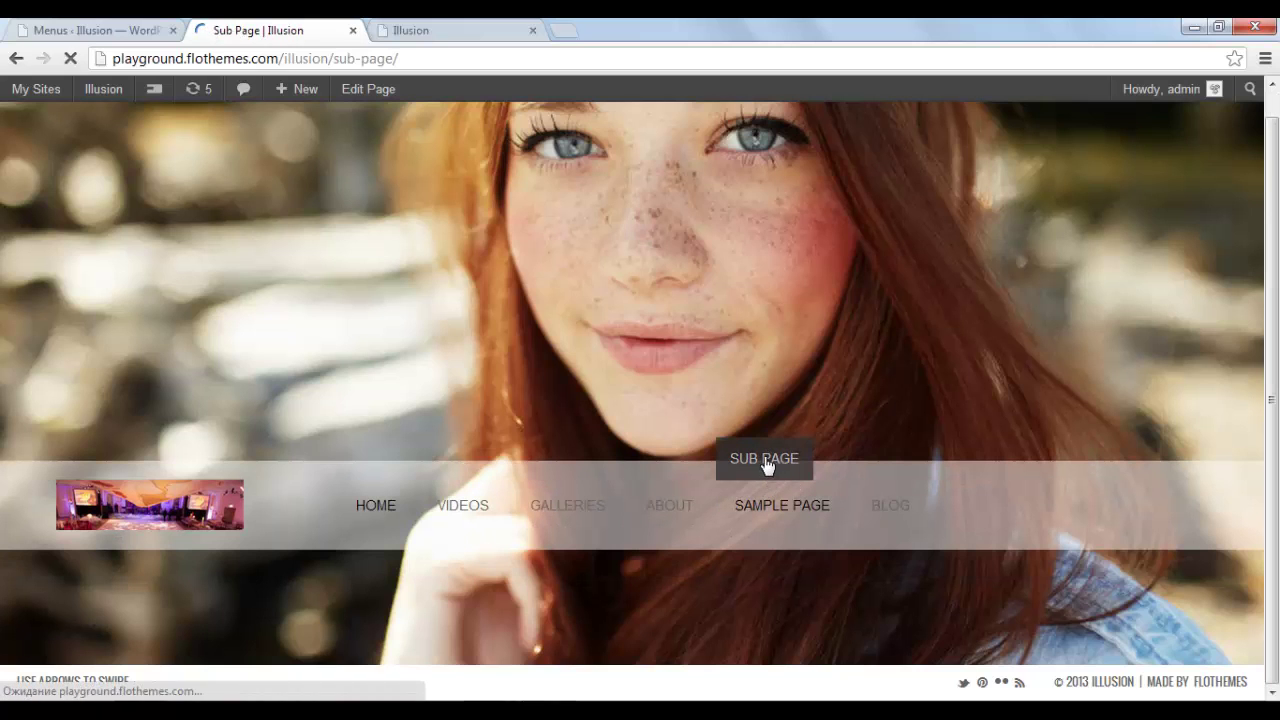
# Review the live Sub Page's featured image and paragraph, and look back at its place in the Navigation menu.
pyautogui.scroll(-4, 515, 285)
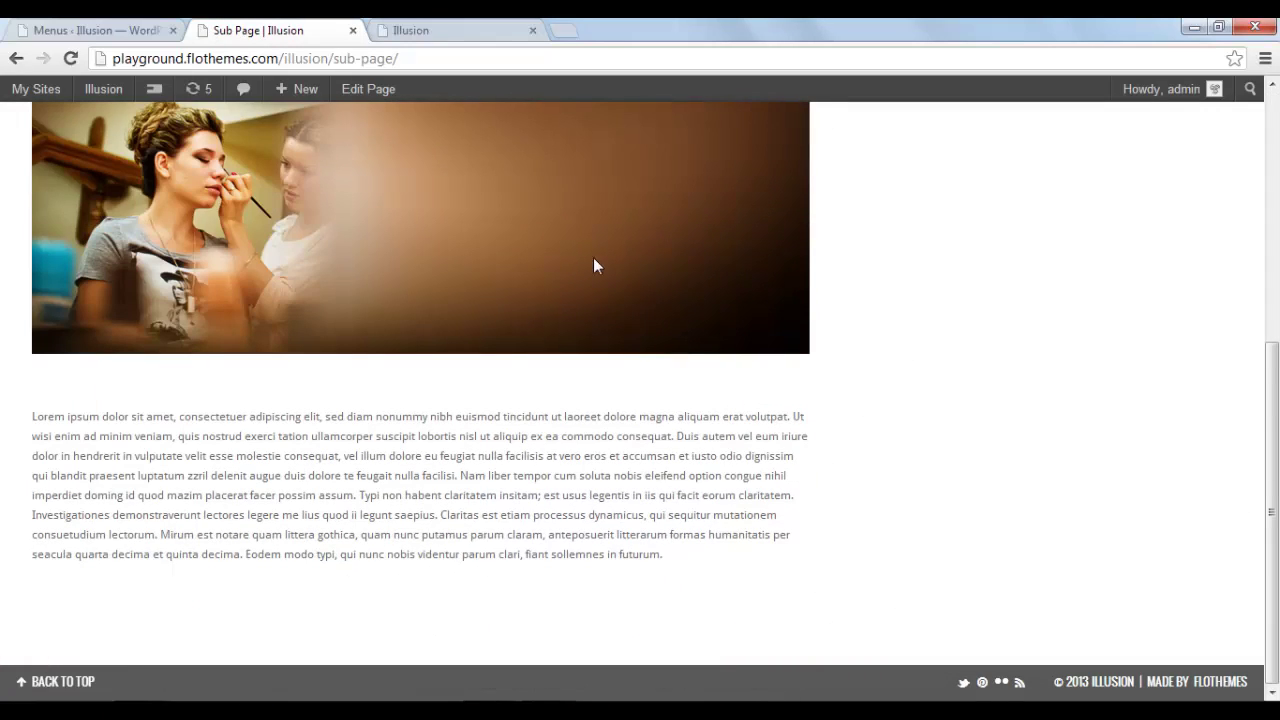
pyautogui.moveTo(662, 554); pyautogui.dragTo(56, 284)
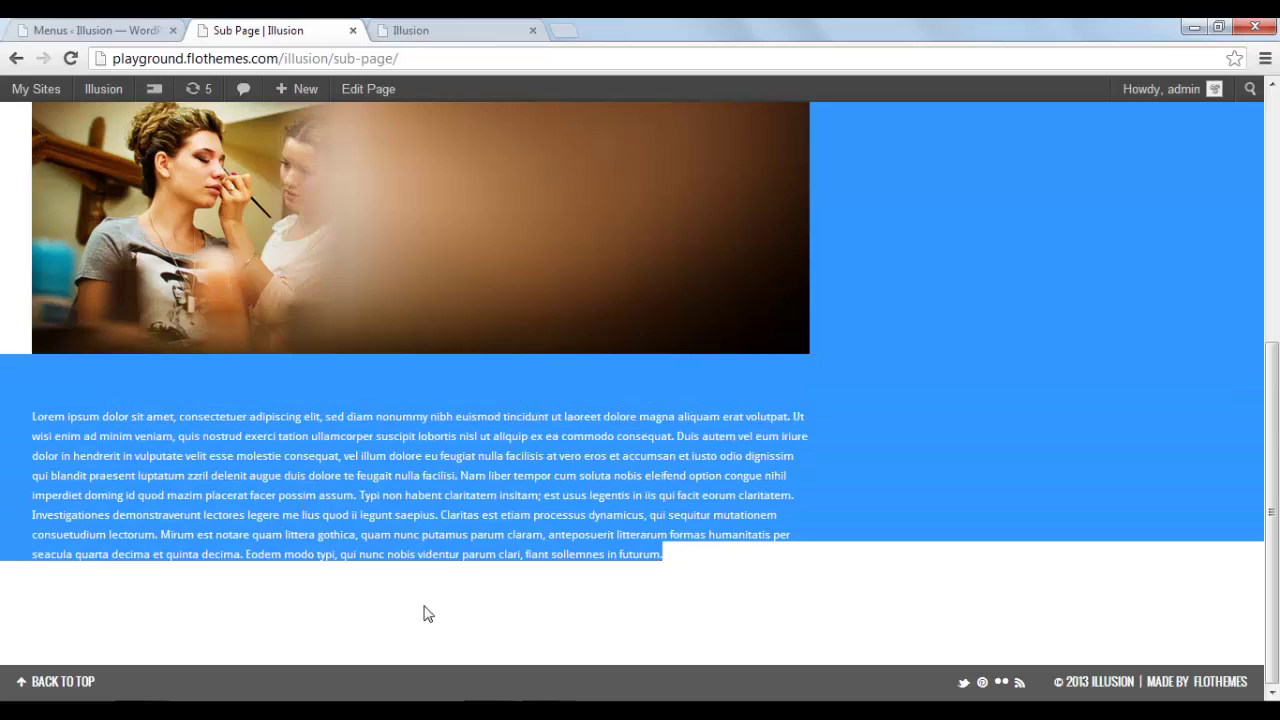
pyautogui.click(406, 517)
pyautogui.click(90, 26)
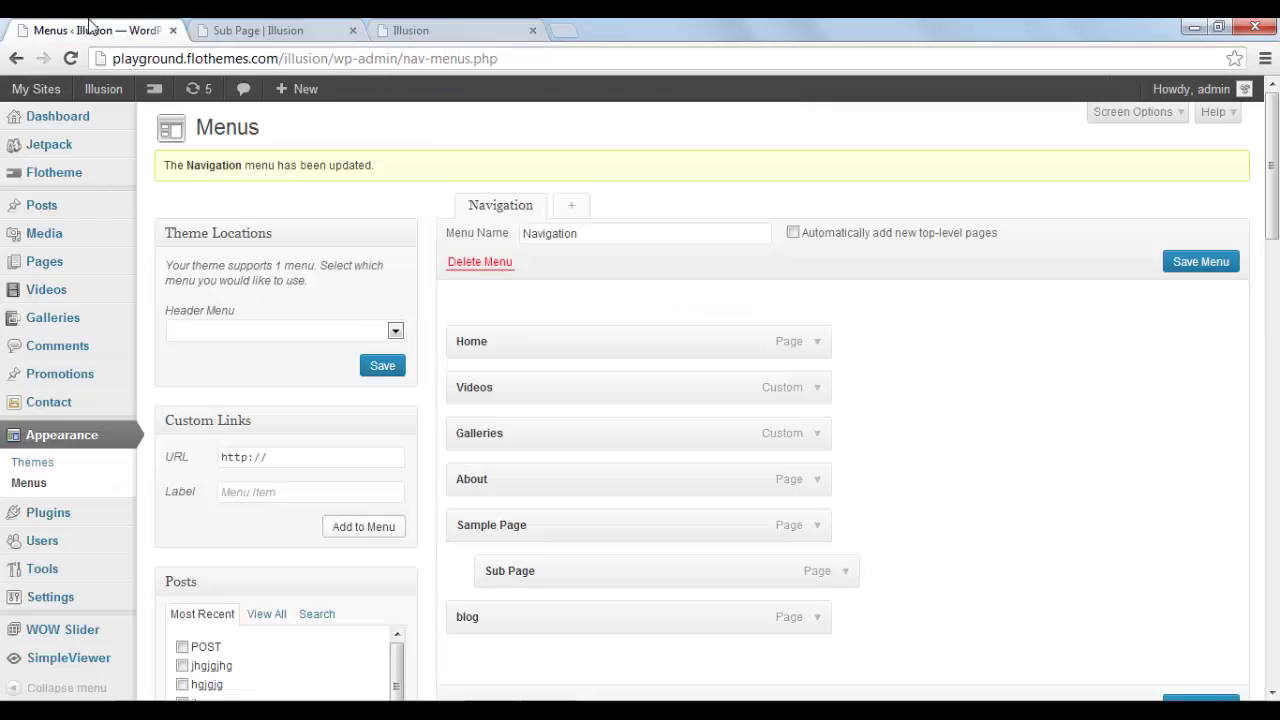
pyautogui.click(314, 28)
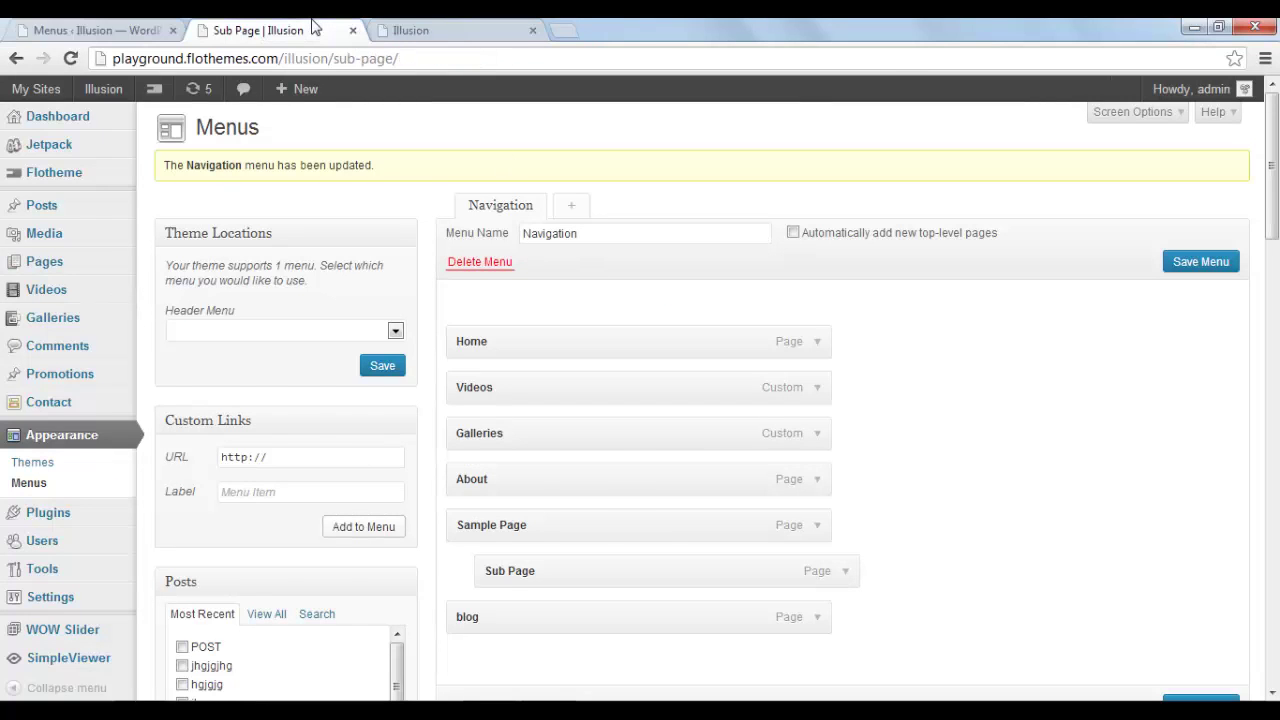